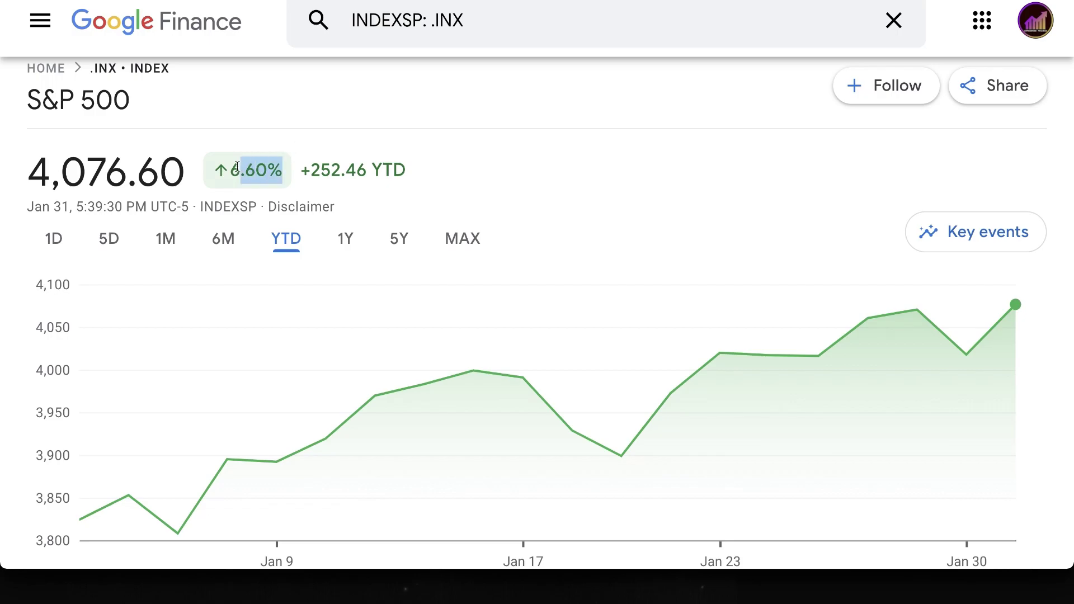
Step: Compare the year-to-date percentage returns of the S&P 500, Nasdaq Composite and Dow Jones Industrial Average in Google Finance
{"action": "left_click", "coordinate": [492, 161]}
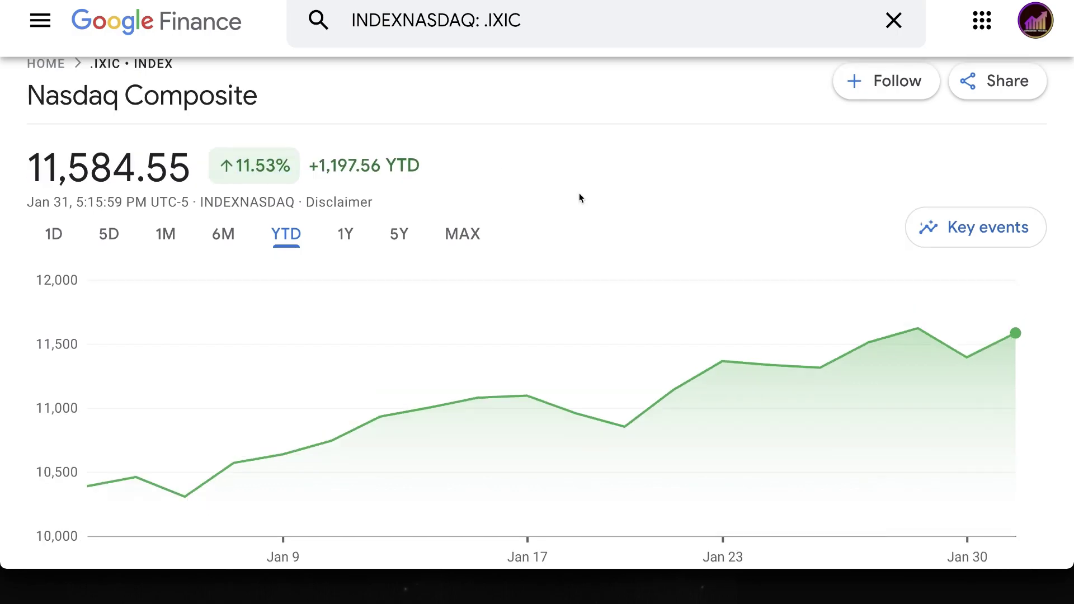
{"action": "left_click_drag", "start_coordinate": [292, 166], "coordinate": [233, 166]}
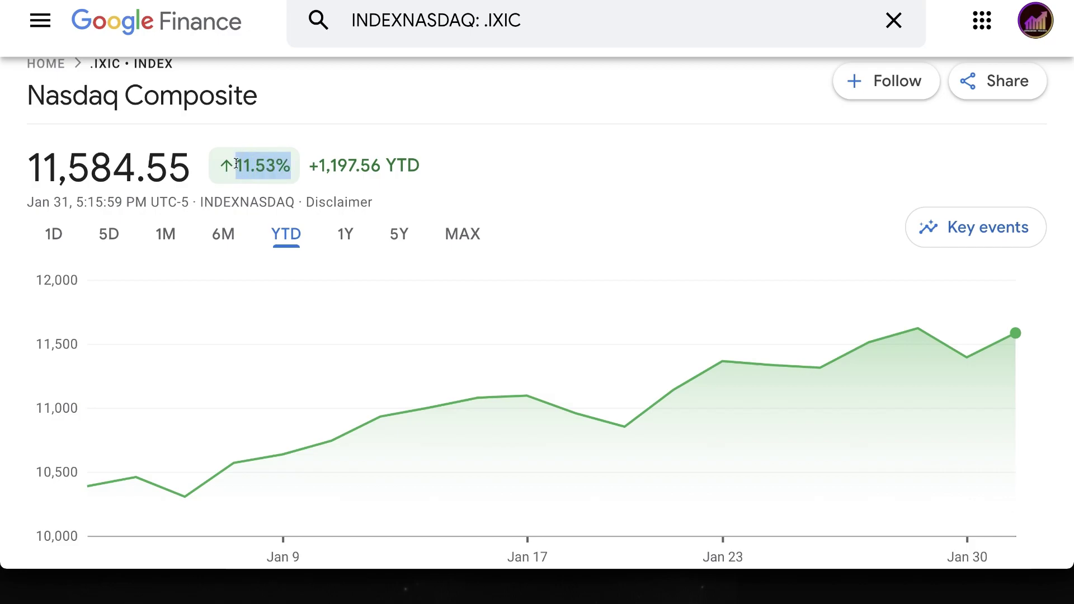
{"action": "left_click", "coordinate": [529, 162]}
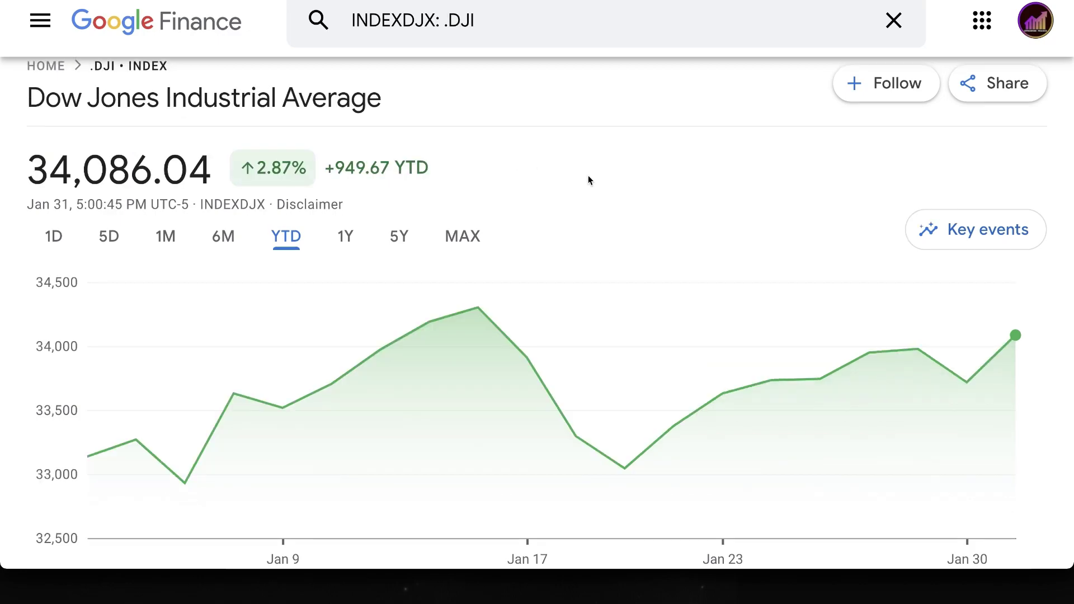
{"action": "left_click_drag", "start_coordinate": [307, 166], "coordinate": [255, 166]}
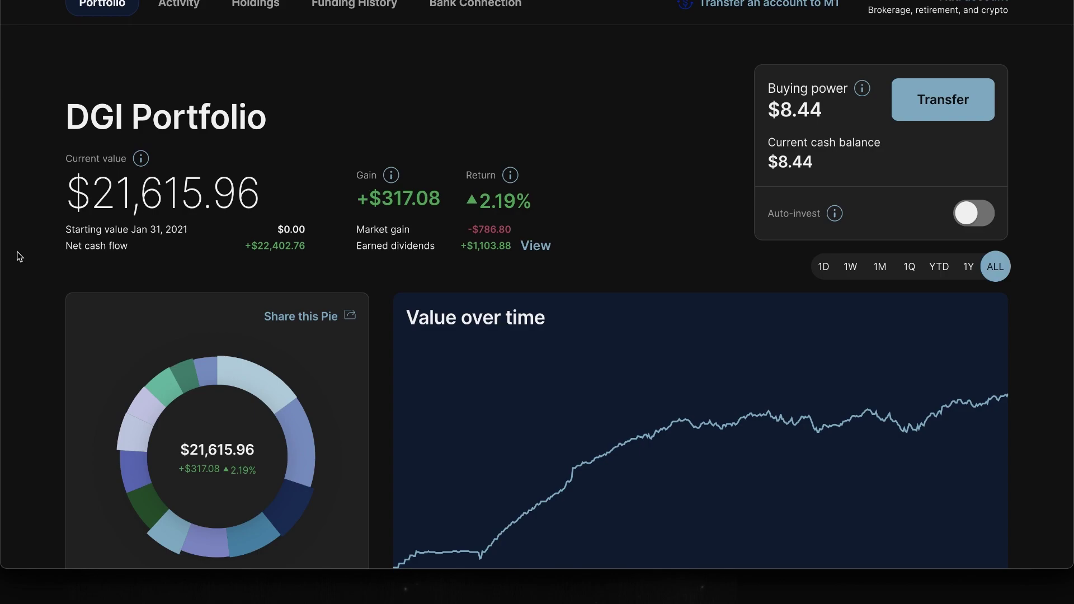
Step: In M1 Finance, review the DGI Portfolio's current value and year-to-date return, plus its dividend activity for 01/01/2023 – 01/31/2023
{"action": "left_click_drag", "start_coordinate": [266, 196], "coordinate": [101, 187]}
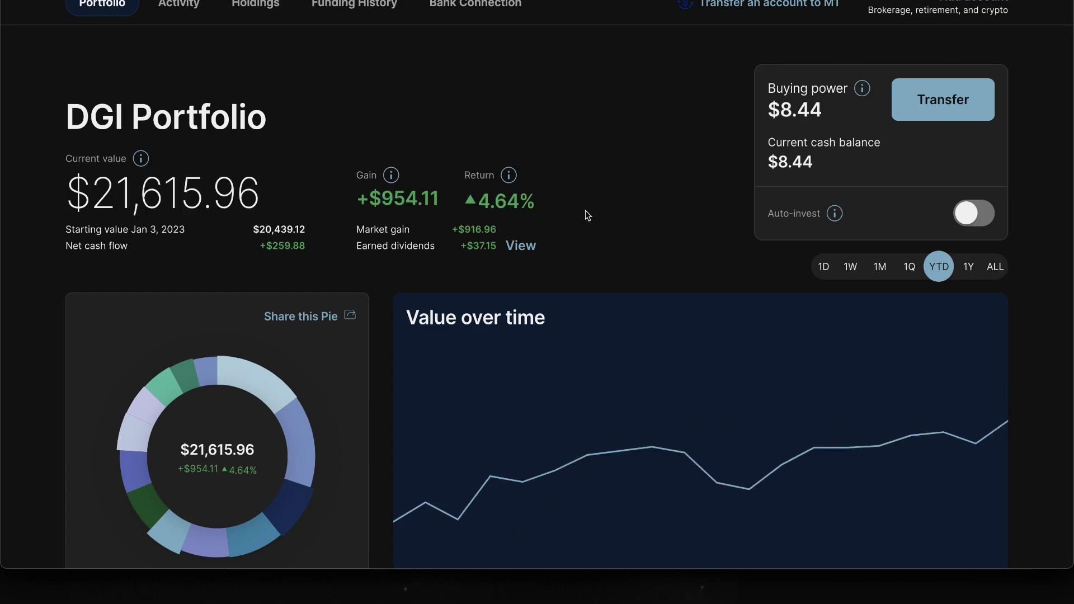
{"action": "left_click_drag", "start_coordinate": [536, 202], "coordinate": [477, 197]}
{"action": "left_click", "coordinate": [580, 210]}
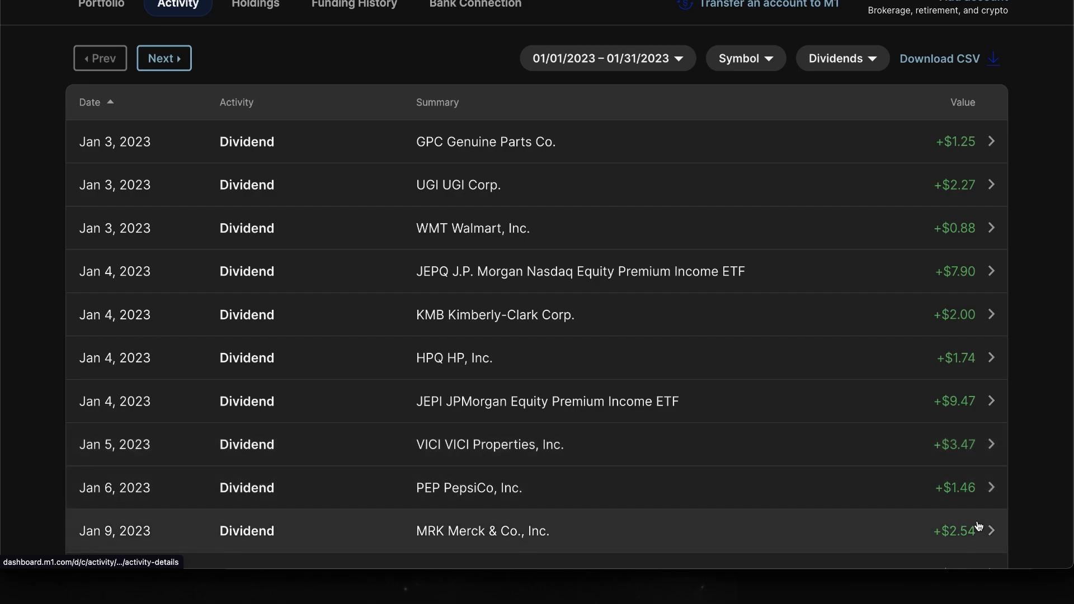
{"action": "scroll", "coordinate": [1046, 499], "scroll_direction": "down", "scroll_amount": 7}
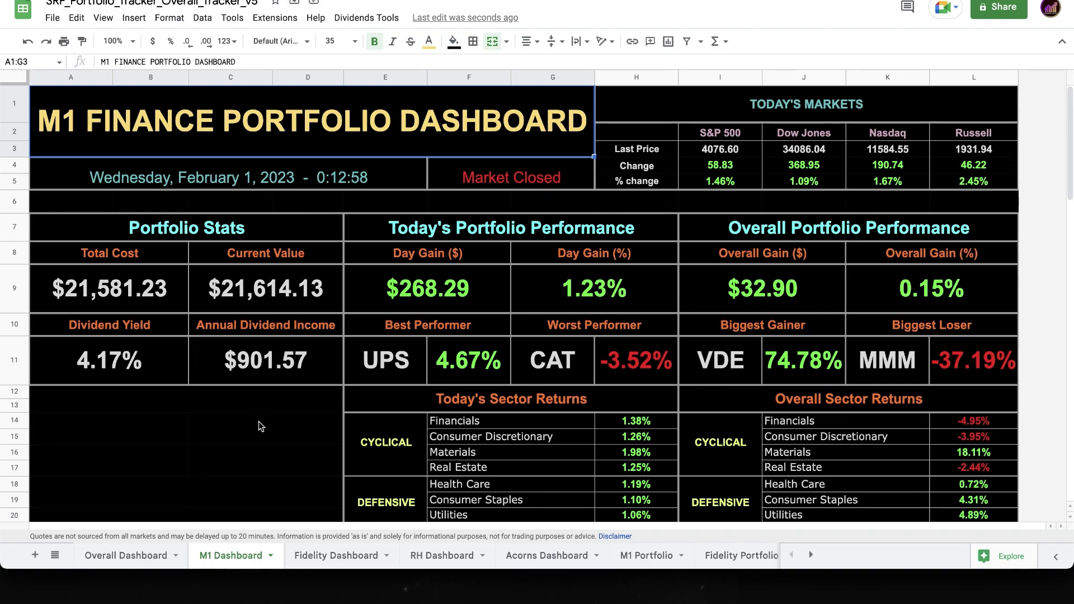
Step: In the Google Sheets portfolio tracker, examine the Monthly, Quarterly and Annual Dividends charts on the M1 Dashboard sheet
{"action": "scroll", "coordinate": [261, 423], "scroll_direction": "down", "scroll_amount": 15}
{"action": "left_click", "coordinate": [106, 407]}
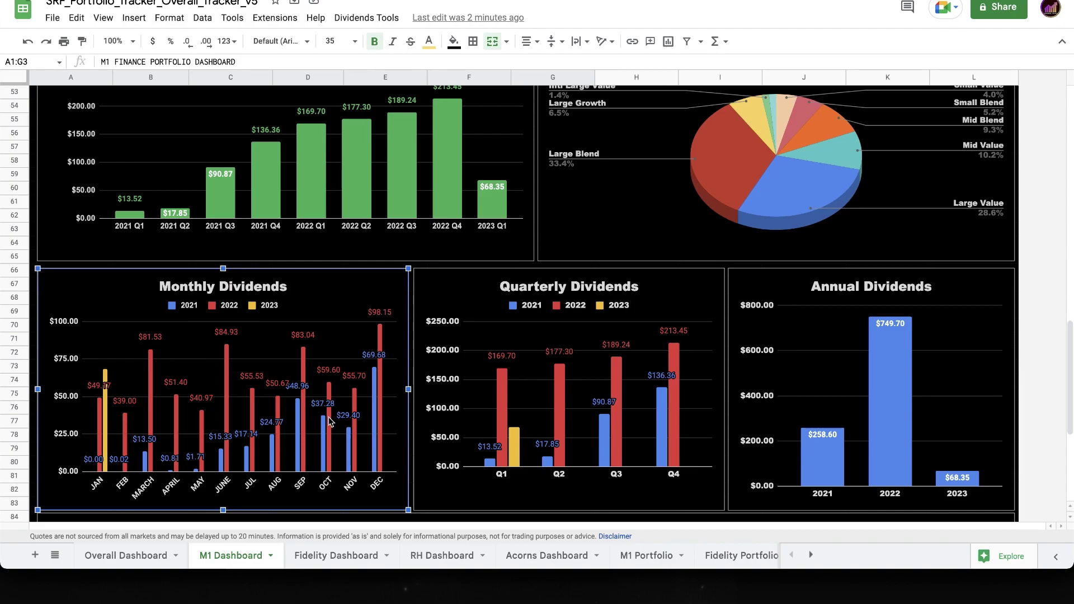
{"action": "mouse_move", "coordinate": [329, 392]}
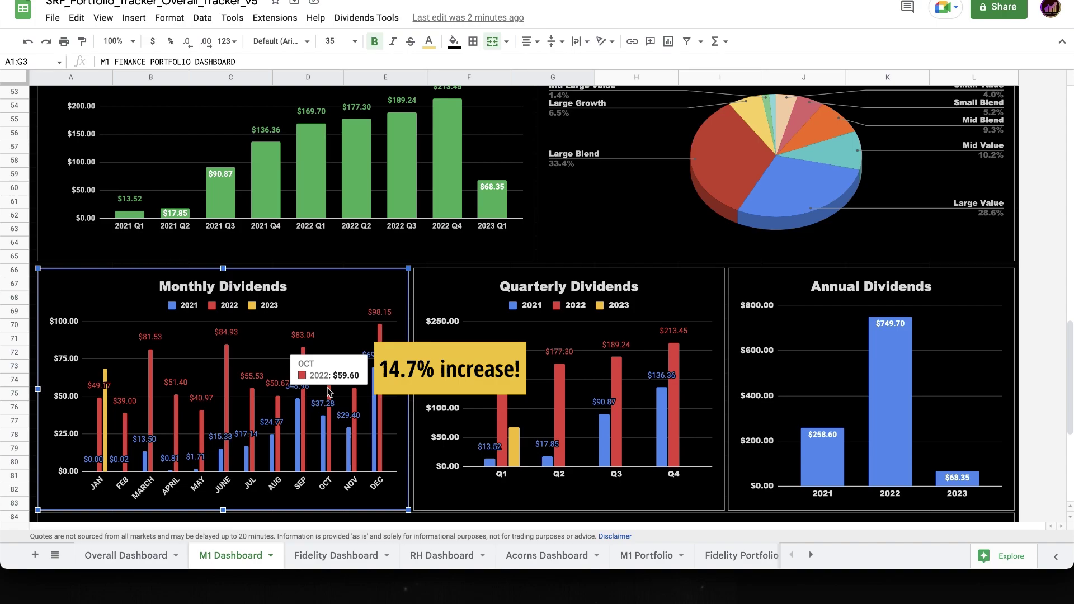
{"action": "left_click", "coordinate": [515, 445]}
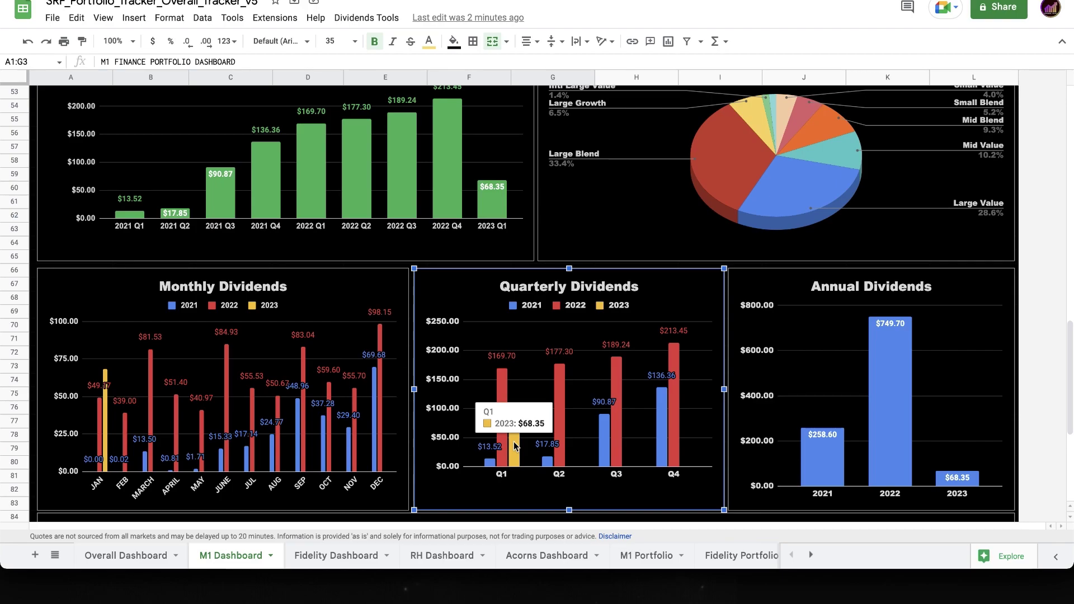
{"action": "left_click", "coordinate": [988, 298]}
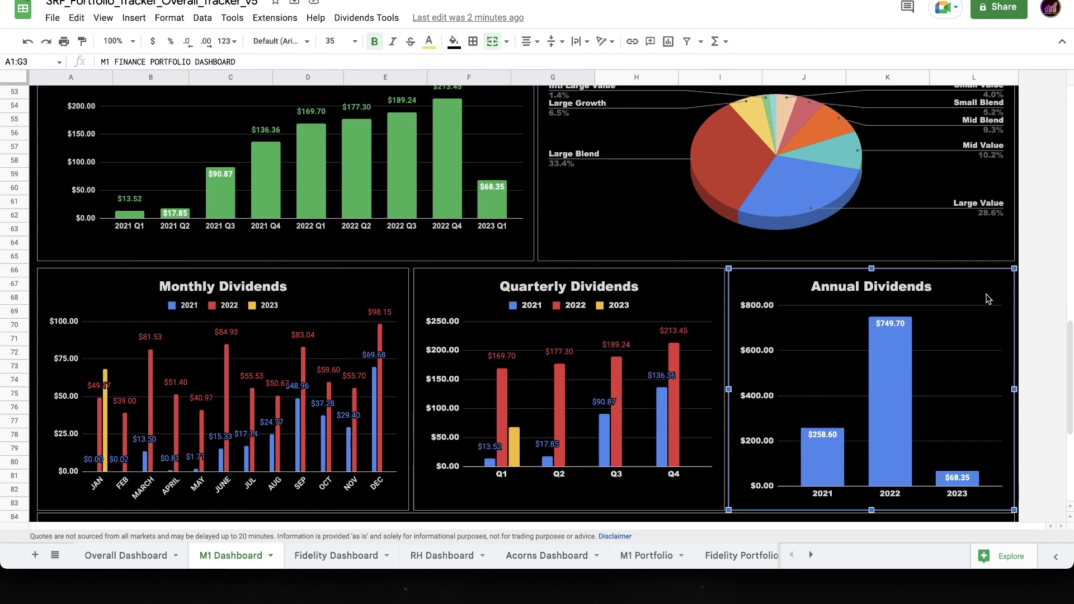
{"action": "mouse_move", "coordinate": [961, 485]}
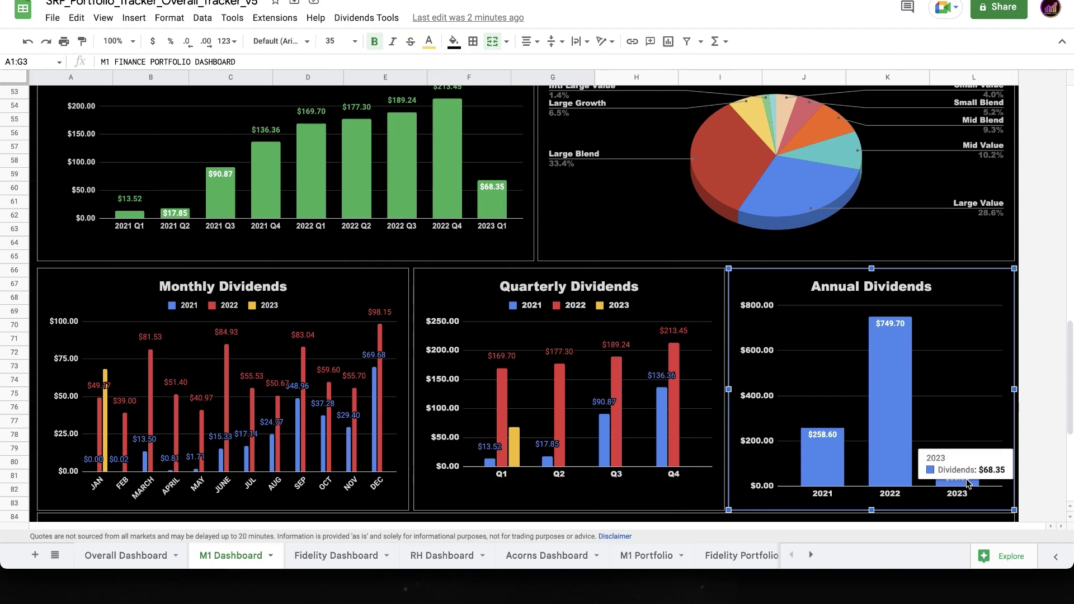
{"action": "mouse_move", "coordinate": [906, 455]}
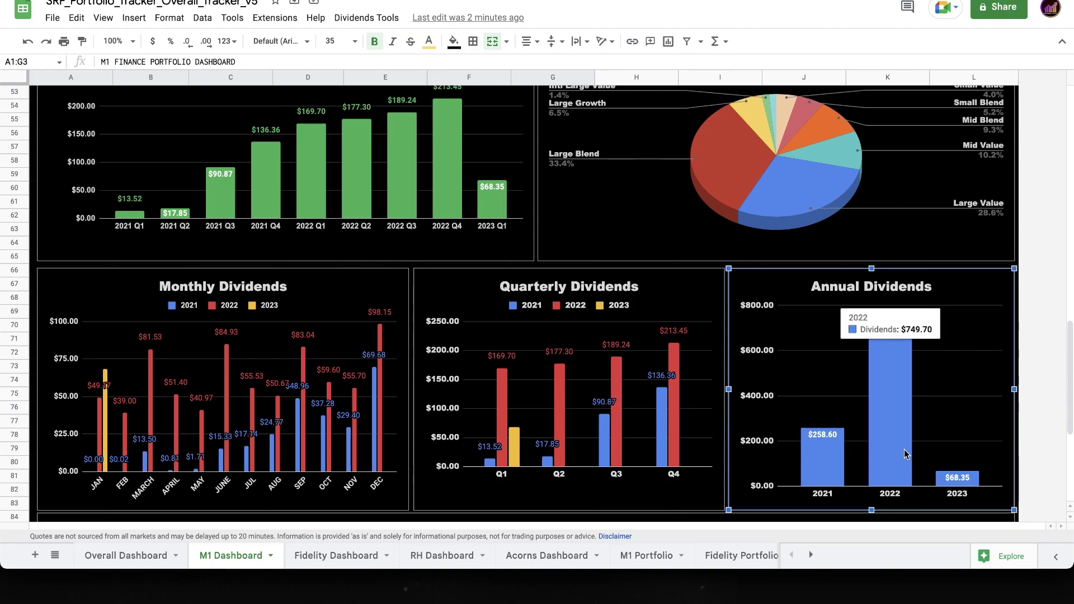
Step: Examine the quarterly bars of the Dividends Growth chart on the M1 Dashboard, from 2022 Q2 through 2023 Q1
{"action": "scroll", "coordinate": [475, 268], "scroll_direction": "up", "scroll_amount": 2}
{"action": "left_click", "coordinate": [463, 118]}
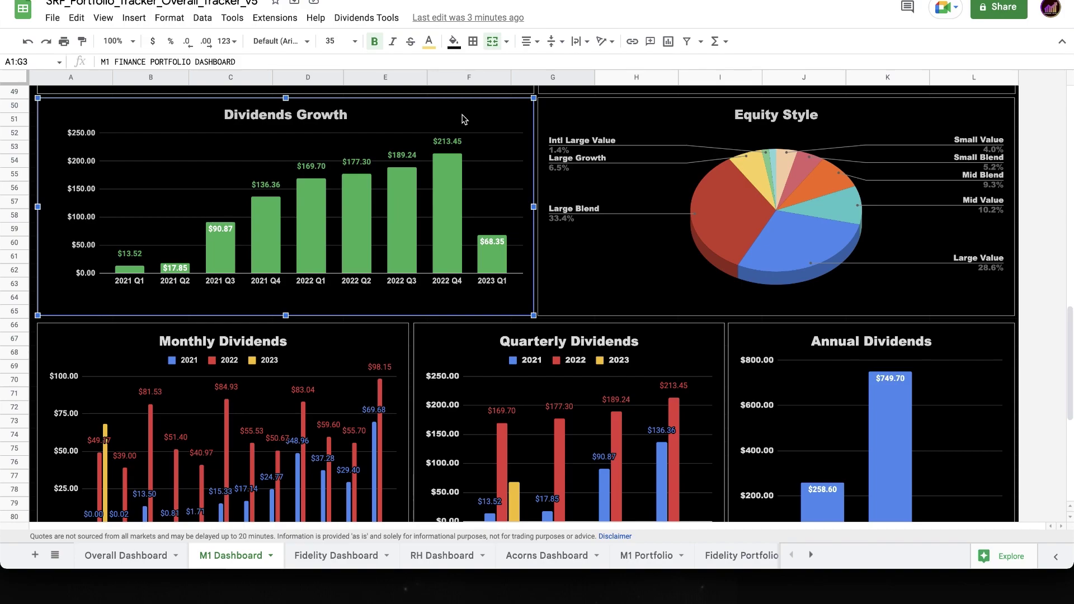
{"action": "mouse_move", "coordinate": [351, 245]}
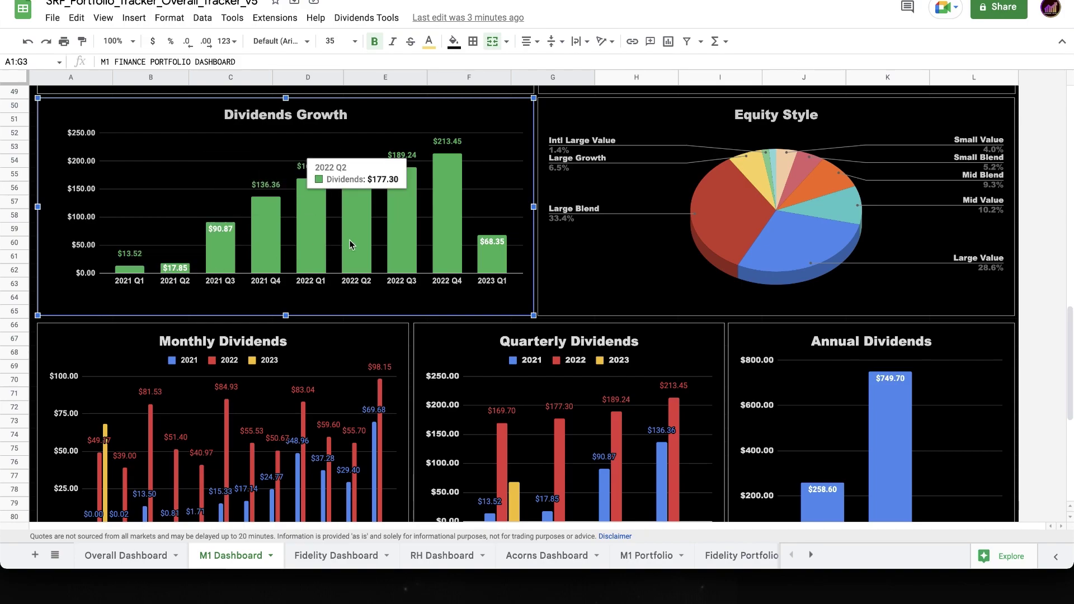
{"action": "mouse_move", "coordinate": [443, 227]}
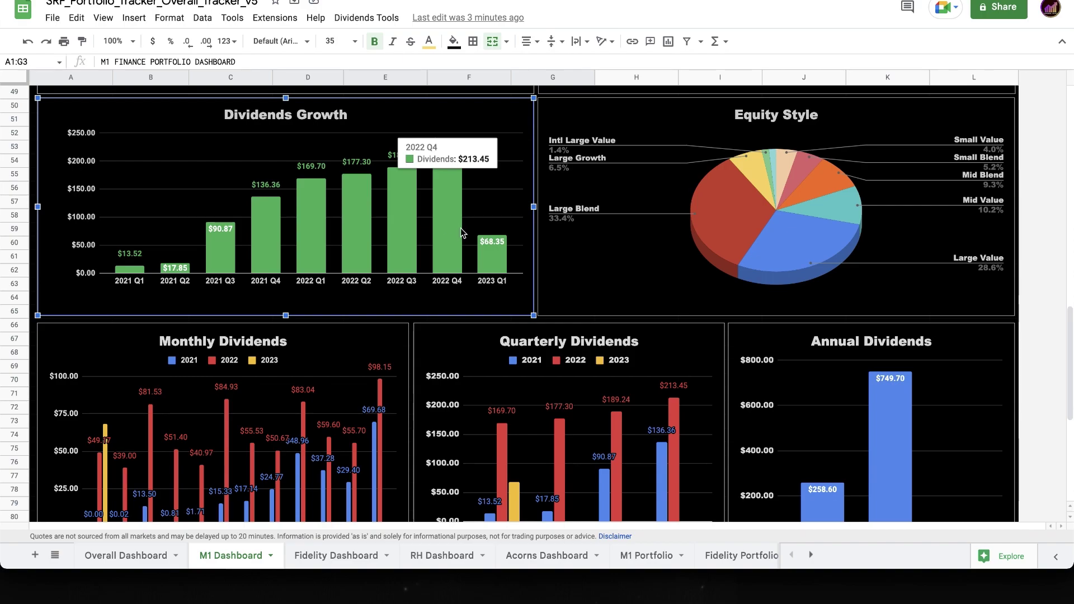
{"action": "mouse_move", "coordinate": [494, 266]}
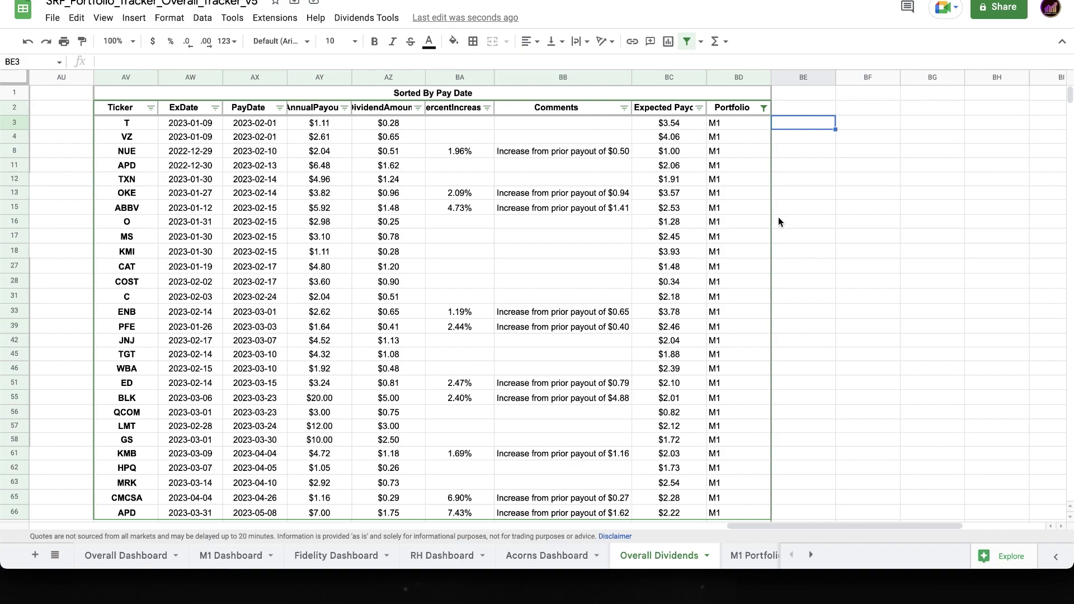
Step: Review the upcoming M1 dividends sorted by pay date on the Overall Dividends sheet, going row by row through the February payouts
{"action": "key", "text": "Down"}
{"action": "key", "text": "Down"}
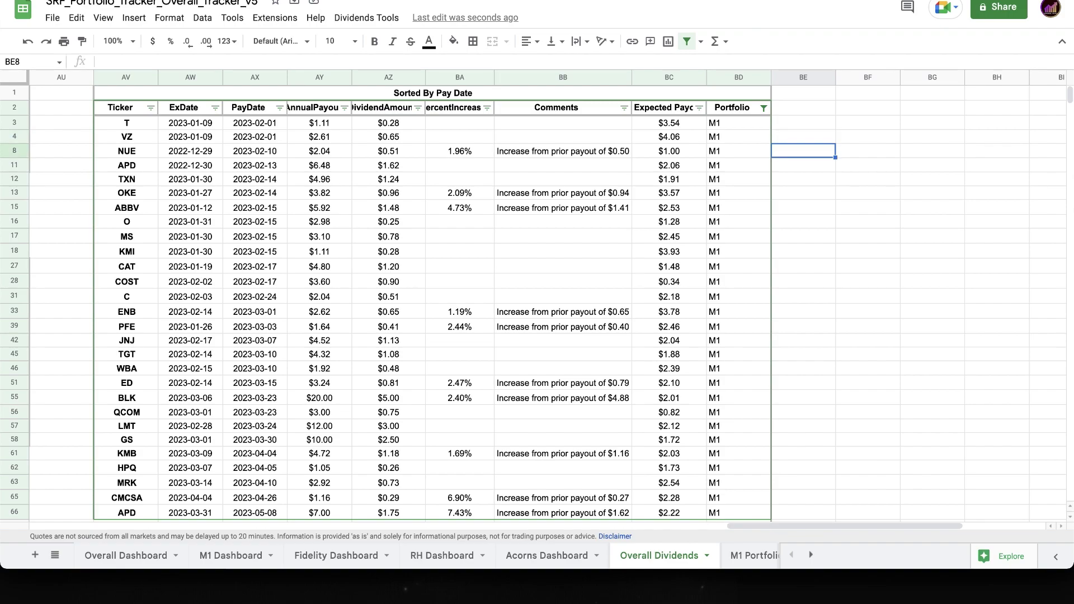
{"action": "key", "text": "Down"}
{"action": "key", "text": "Down"}
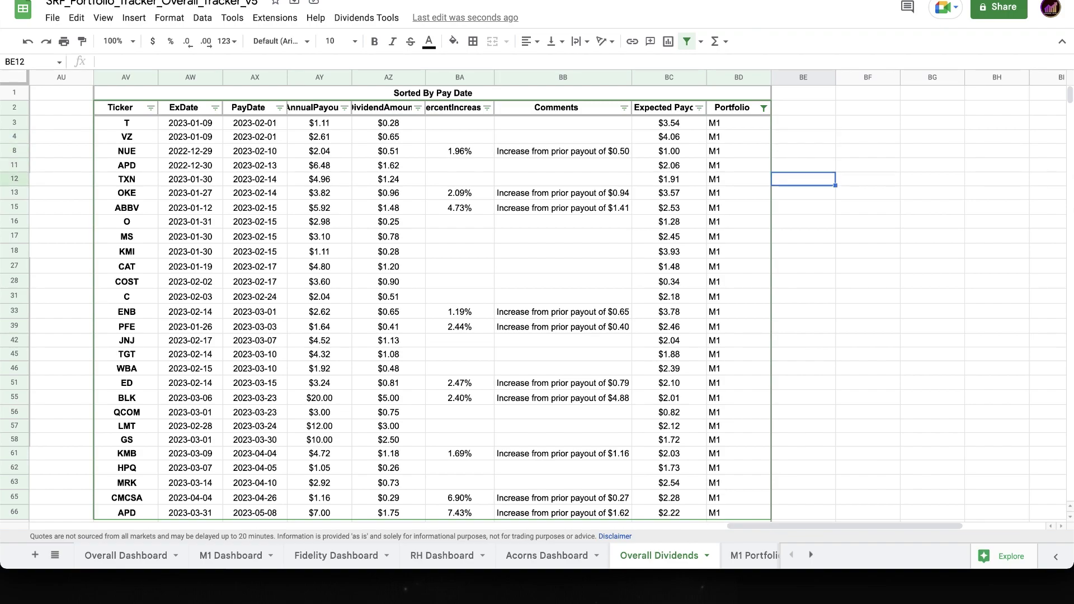
{"action": "key", "text": "Down"}
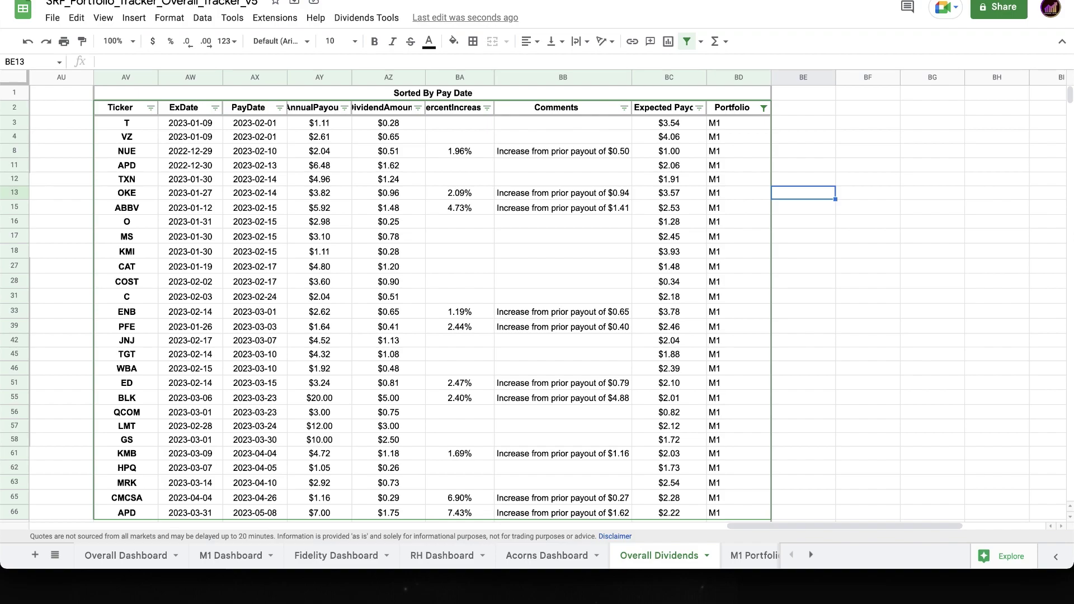
{"action": "key", "text": "Down"}
{"action": "key", "text": "Down"}
{"action": "key", "text": "Down"}
{"action": "key", "text": "Down"}
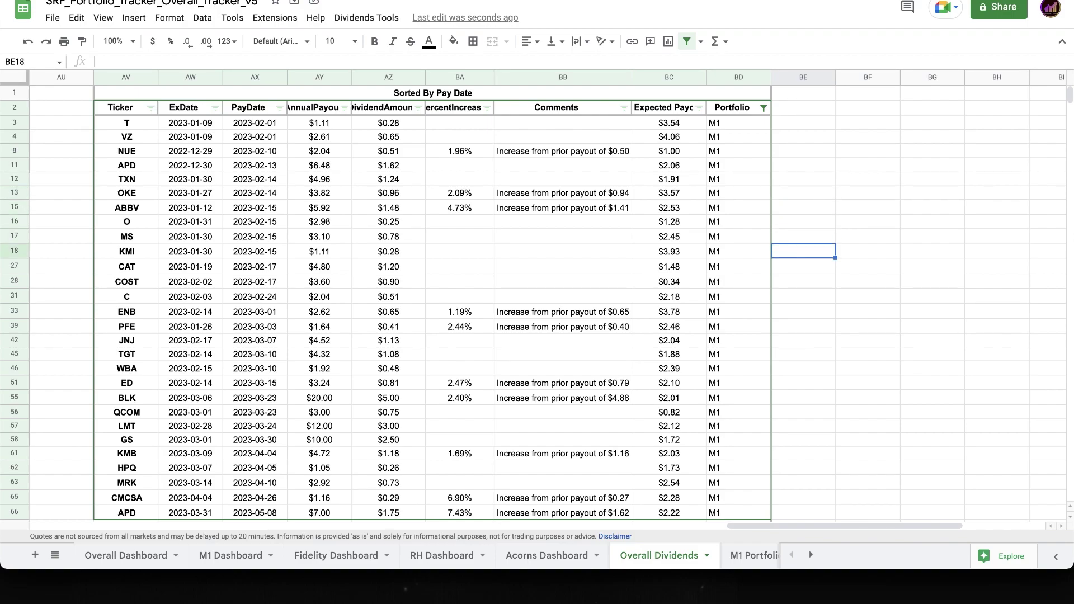
{"action": "key", "text": "Down"}
{"action": "key", "text": "Down"}
{"action": "key", "text": "Down"}
Step: Select the expected payouts from T through C, and check the 2023 Q1 bar in the M1 Dashboard's Dividends Growth chart
{"action": "left_click_drag", "start_coordinate": [669, 296], "coordinate": [669, 123]}
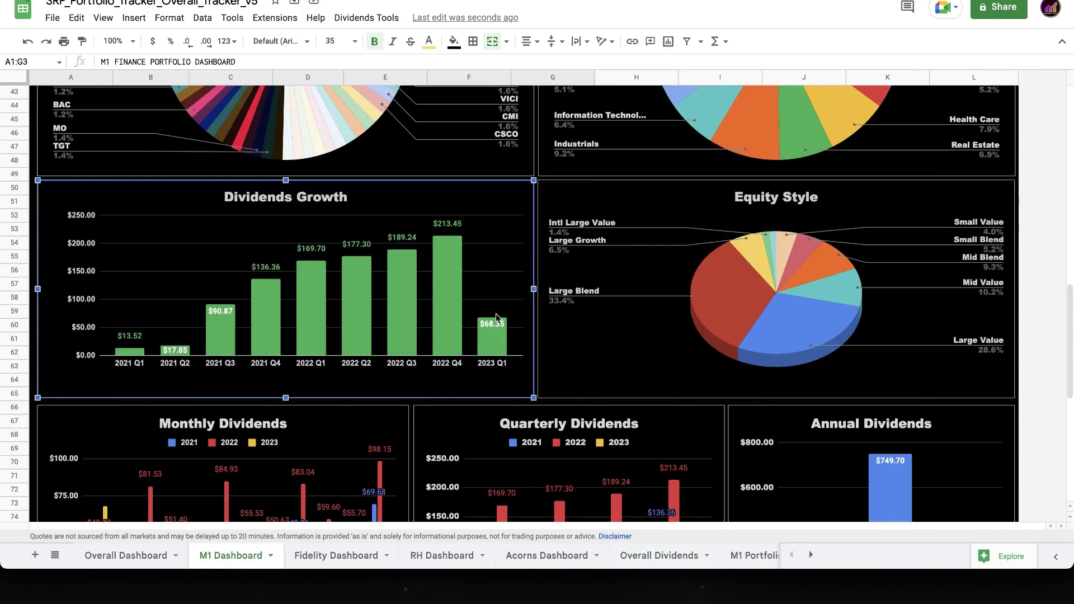
{"action": "mouse_move", "coordinate": [503, 309]}
{"action": "mouse_move", "coordinate": [499, 337]}
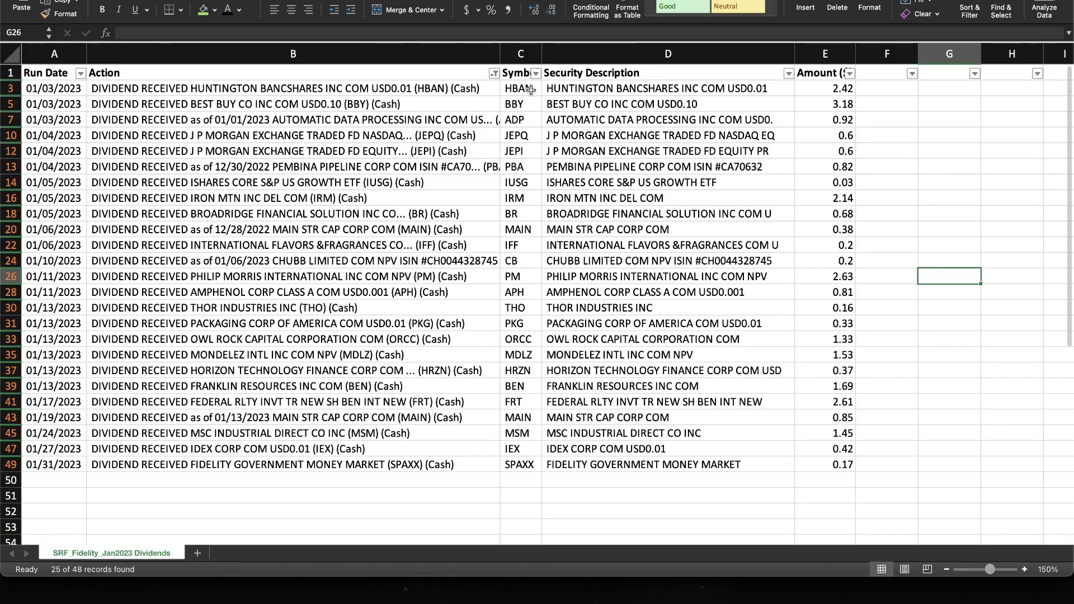
Step: In the Excel sheet of January 2023 Fidelity dividends, review the received amounts row by row from HBAN down to IEX
{"action": "left_click", "coordinate": [529, 89]}
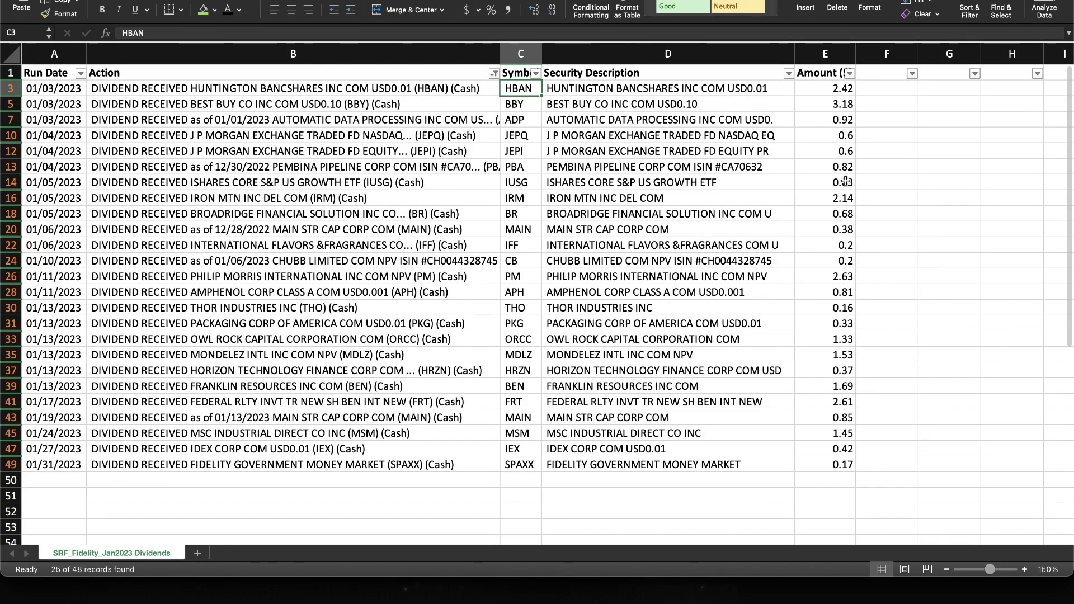
{"action": "left_click", "coordinate": [839, 90]}
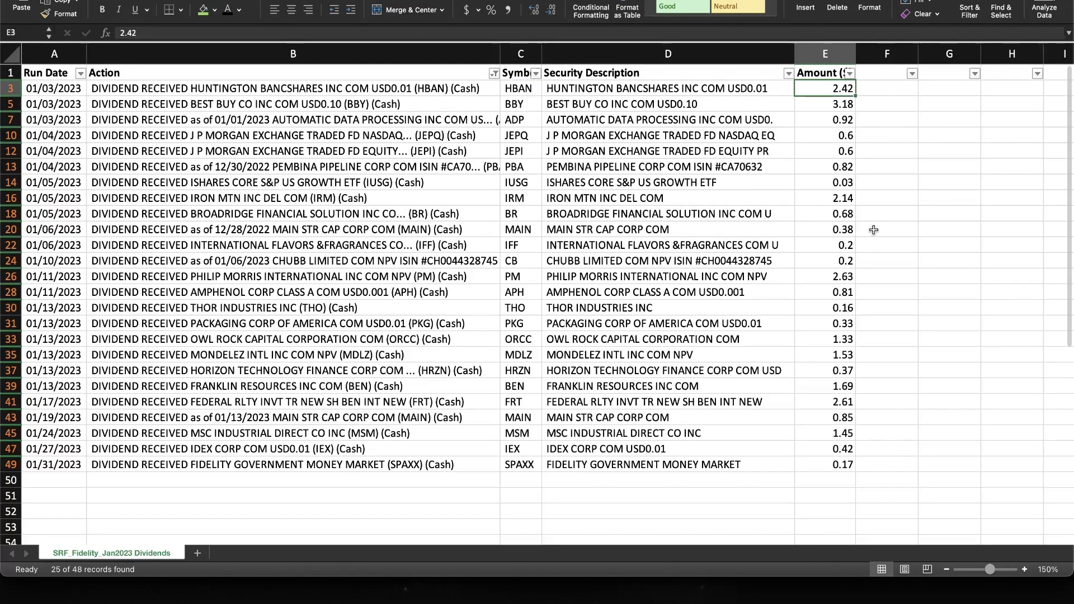
{"action": "key", "text": "Down"}
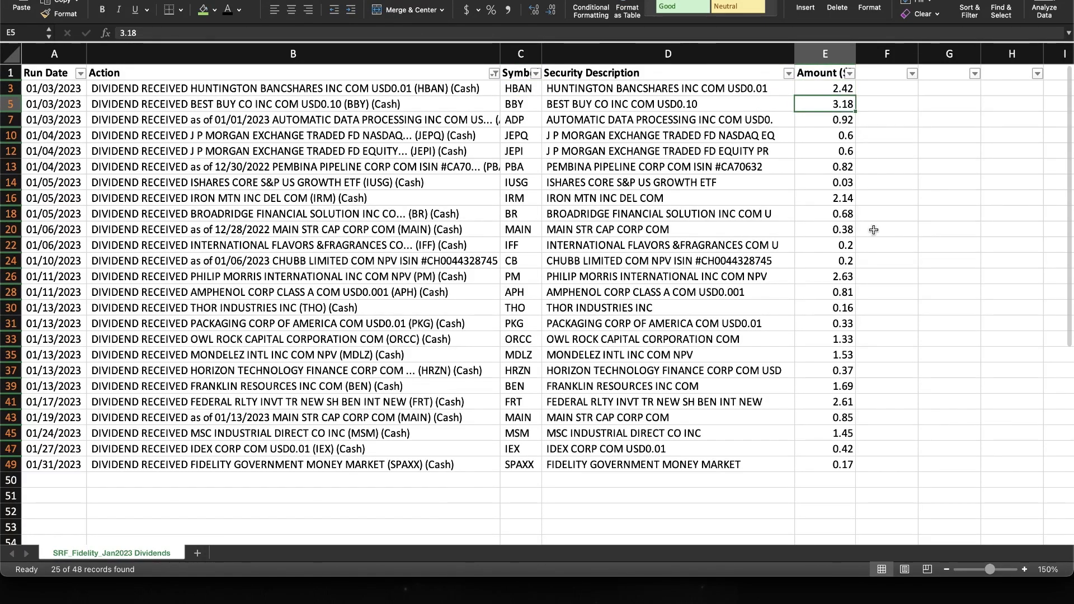
{"action": "key", "text": "Down"}
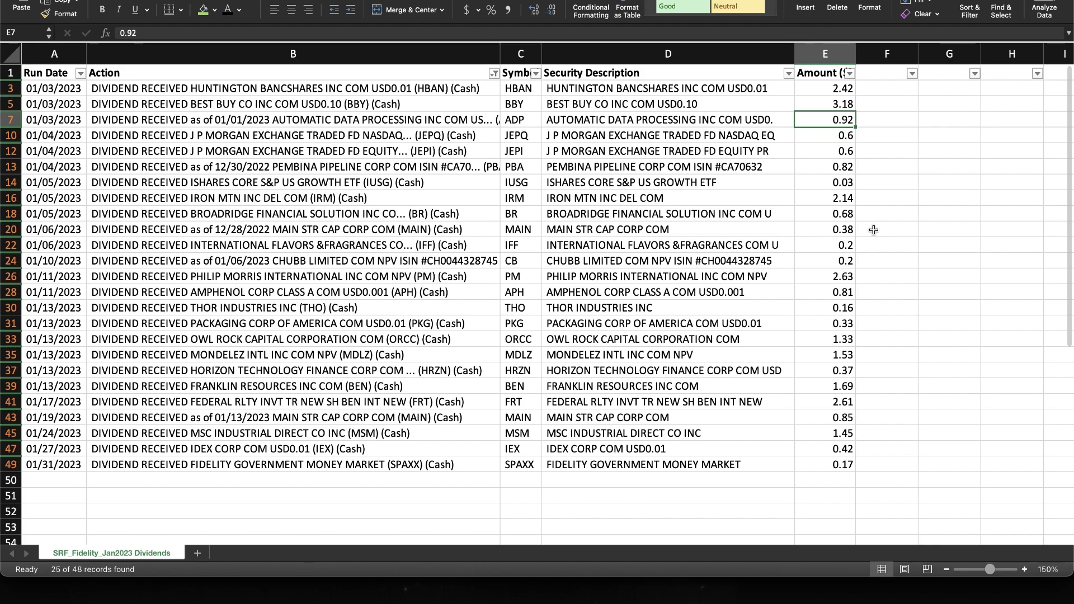
{"action": "key", "text": "Down"}
{"action": "key", "text": "Down"}
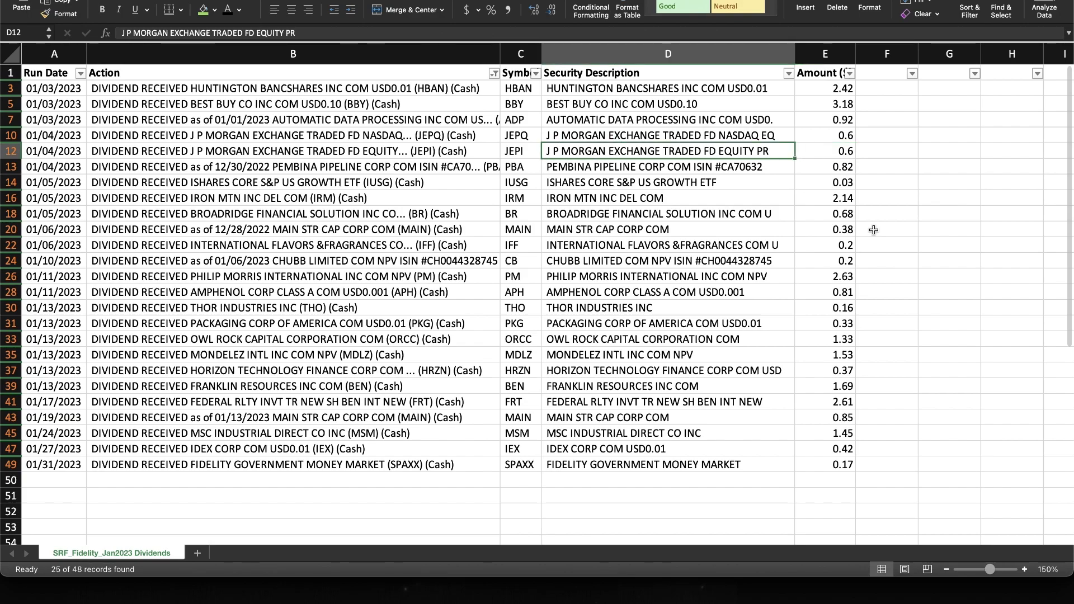
{"action": "key", "text": "Down"}
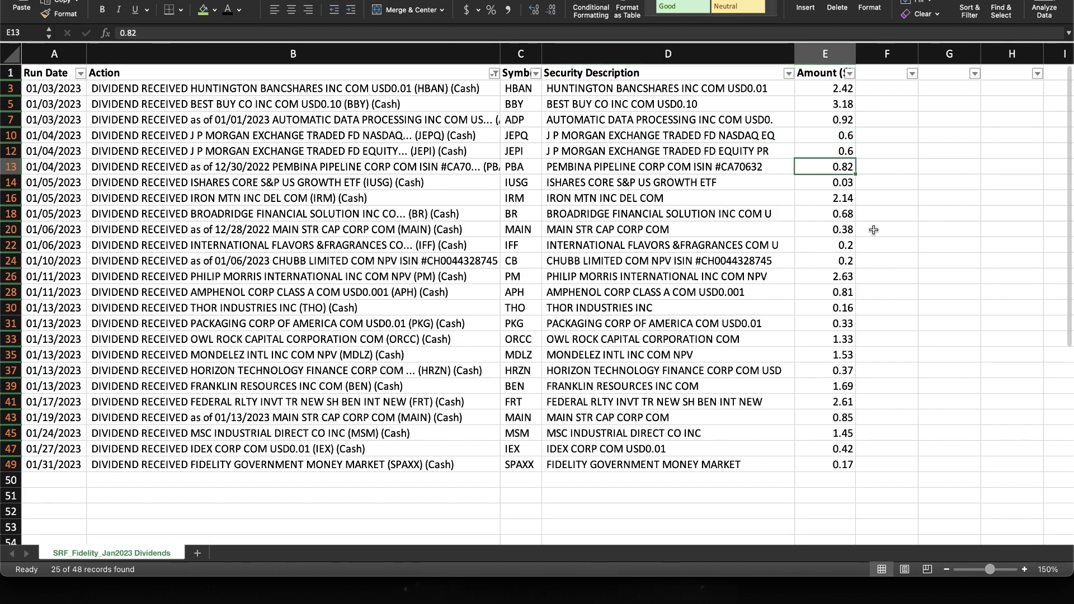
{"action": "key", "text": "Down"}
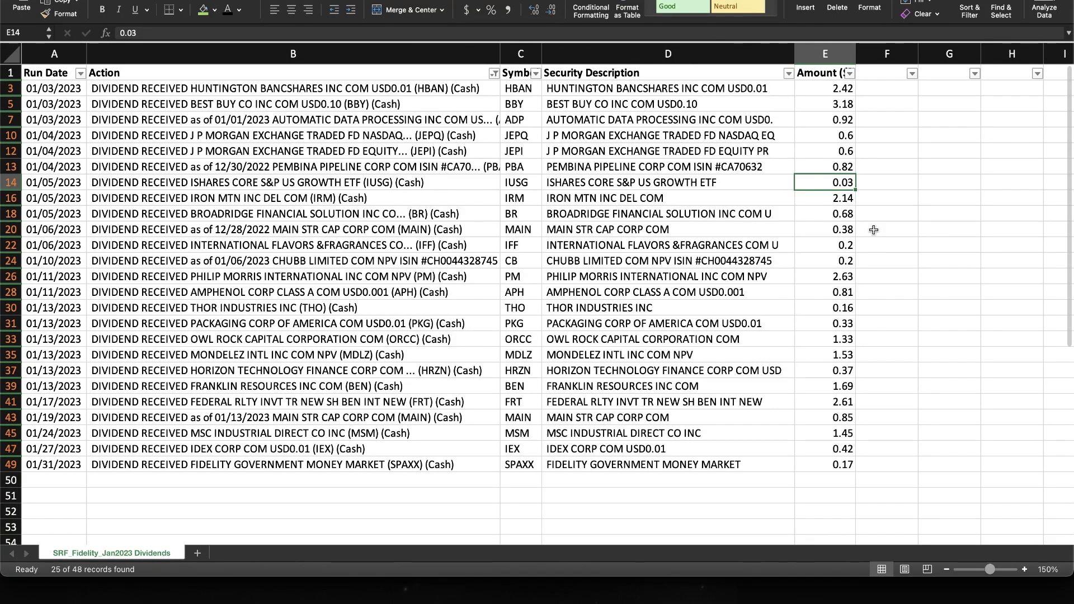
{"action": "key", "text": "Down"}
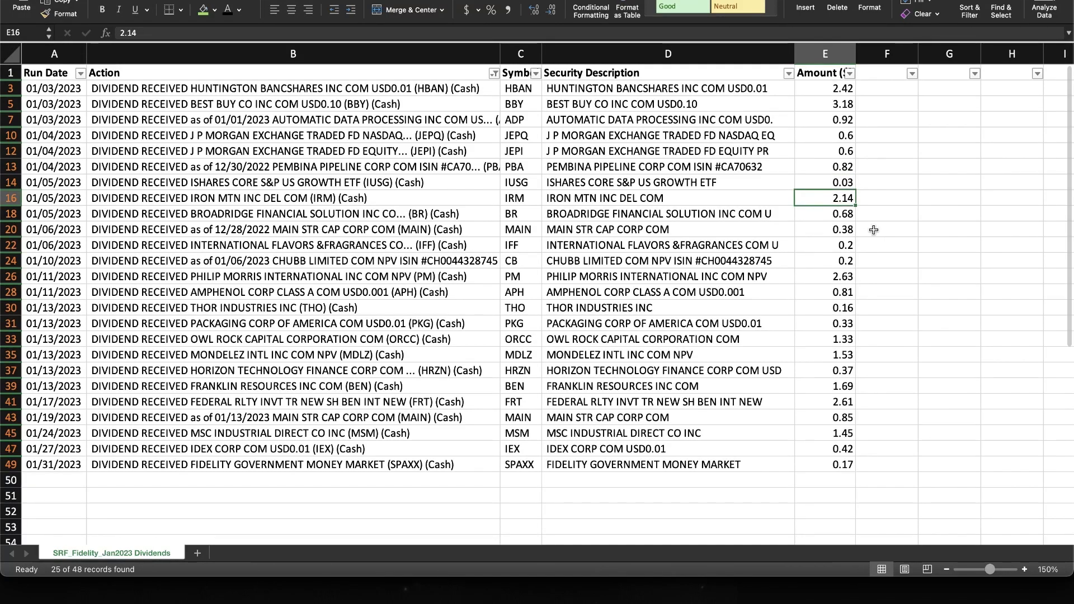
{"action": "key", "text": "Down"}
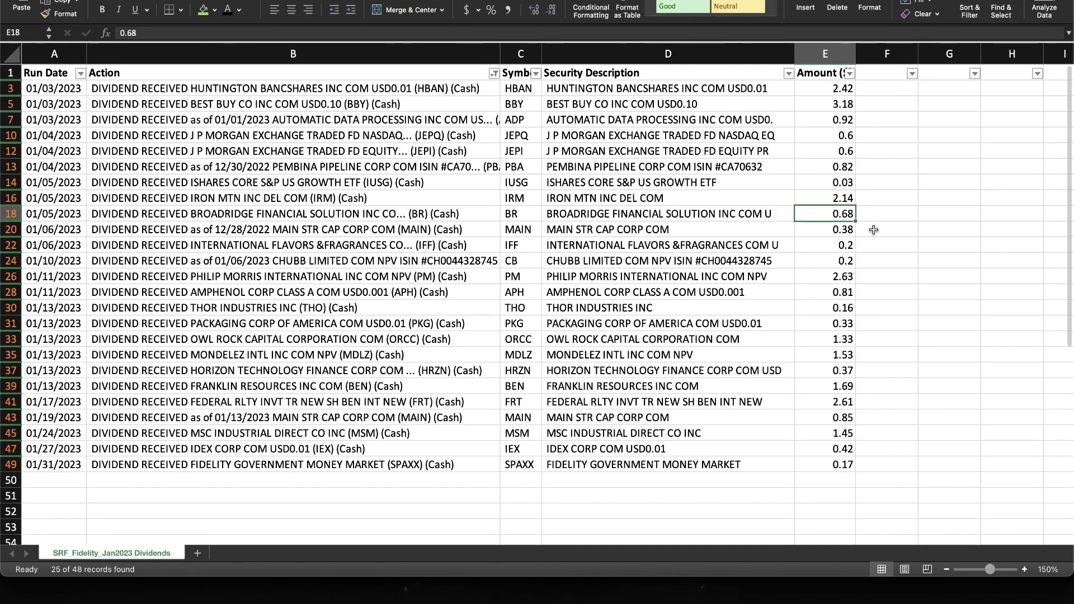
{"action": "key", "text": "Down"}
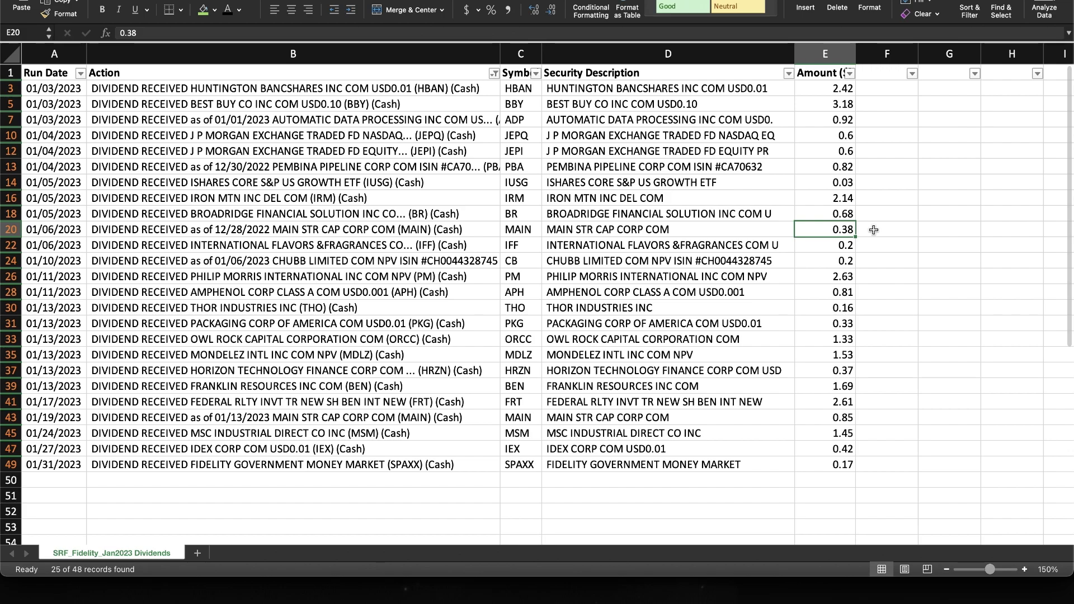
{"action": "key", "text": "Down"}
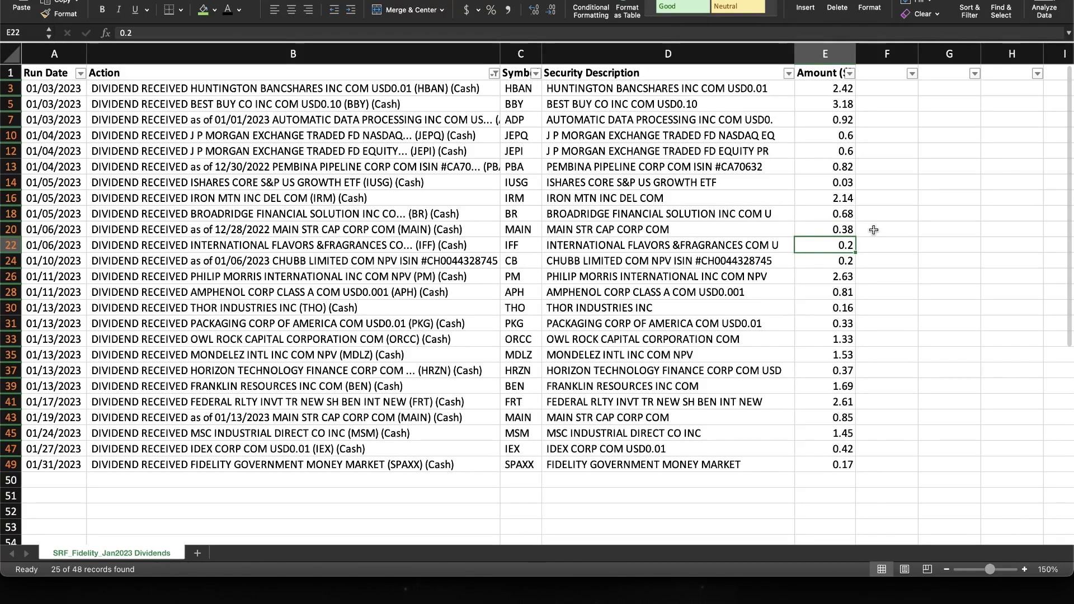
{"action": "key", "text": "Down"}
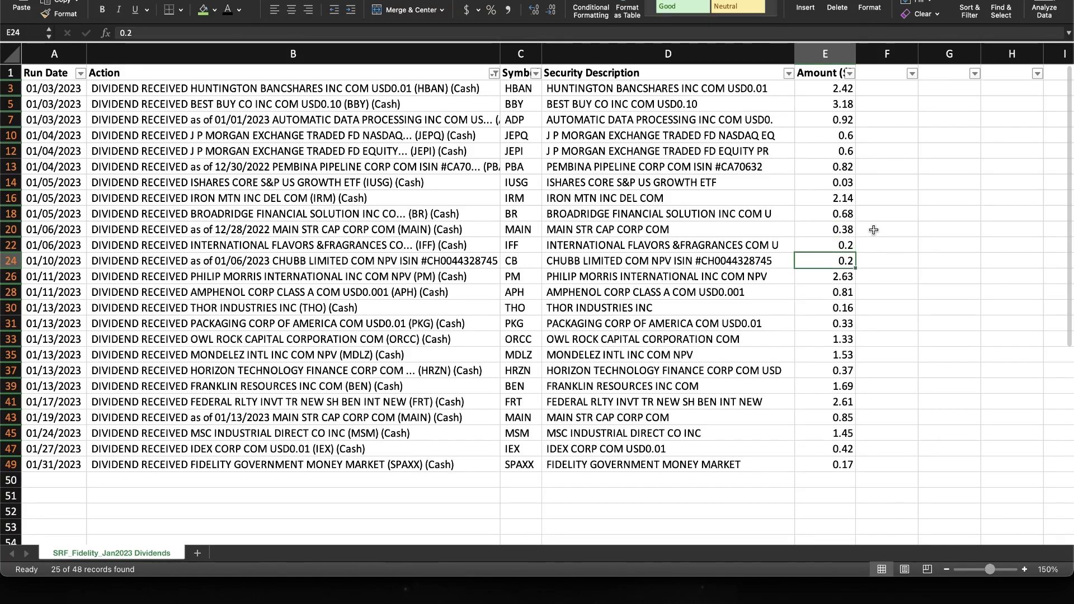
{"action": "key", "text": "Down"}
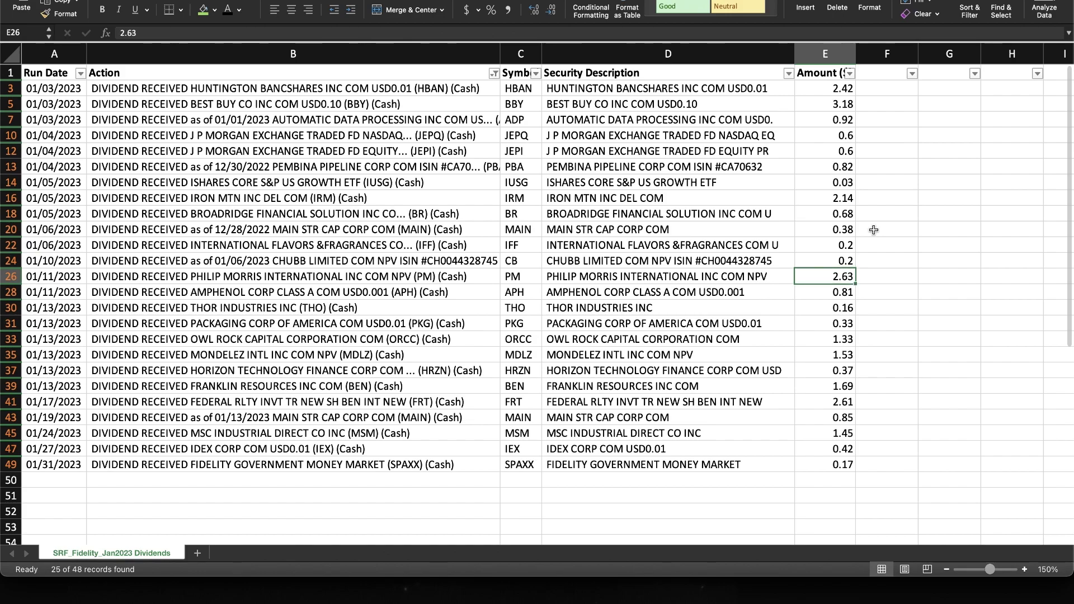
{"action": "key", "text": "Down"}
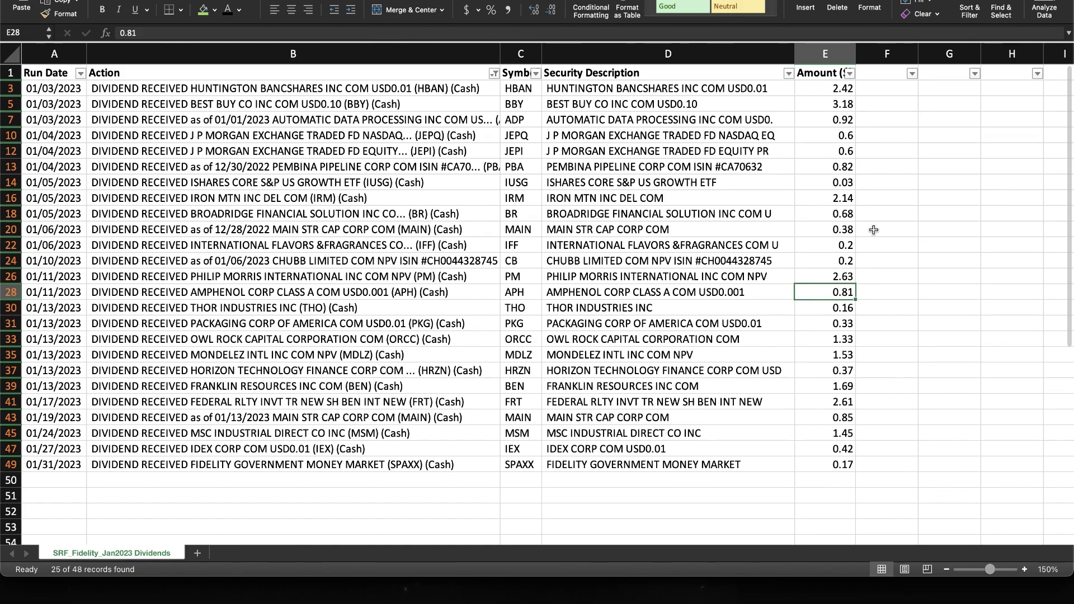
{"action": "key", "text": "Down"}
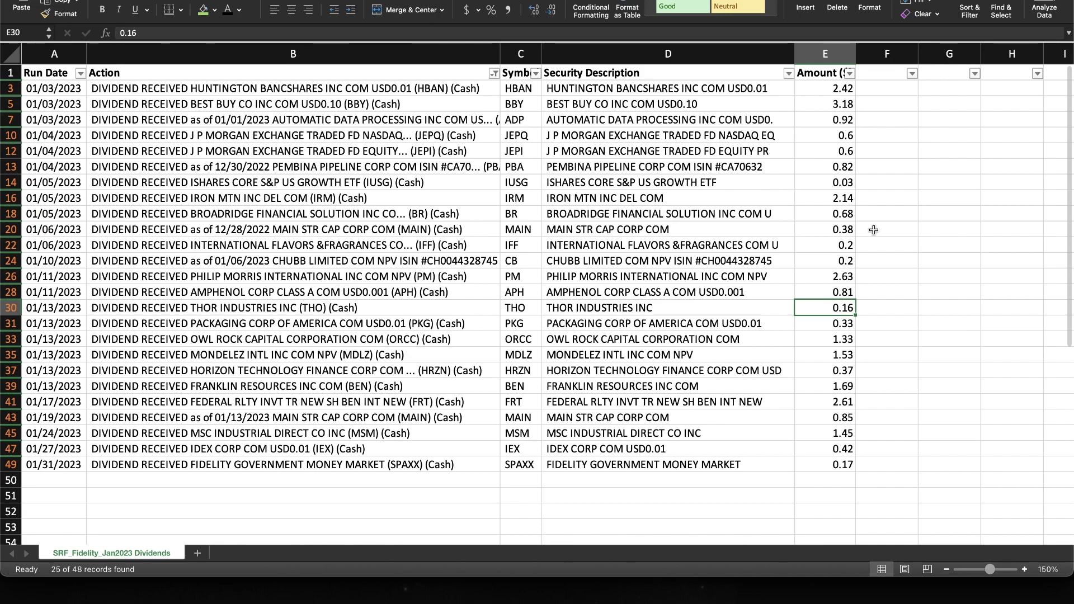
{"action": "key", "text": "Down"}
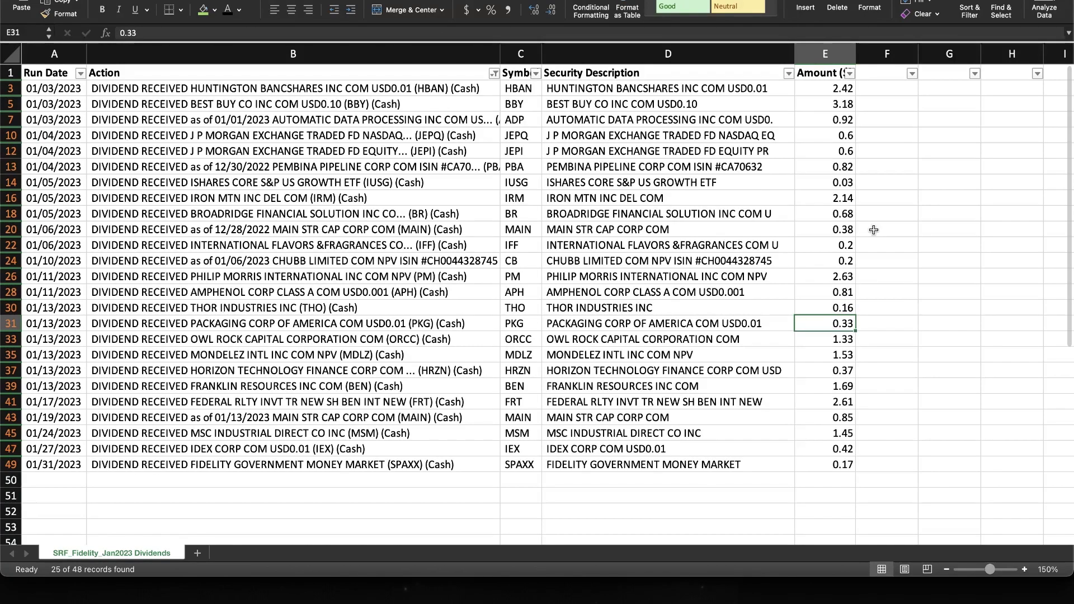
{"action": "key", "text": "Down"}
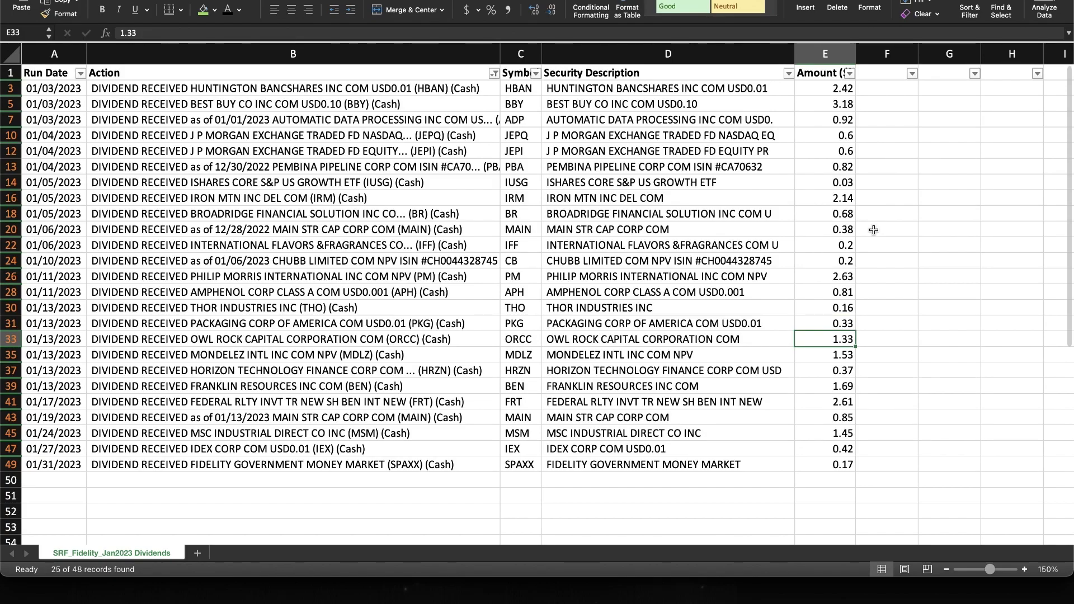
{"action": "key", "text": "Down"}
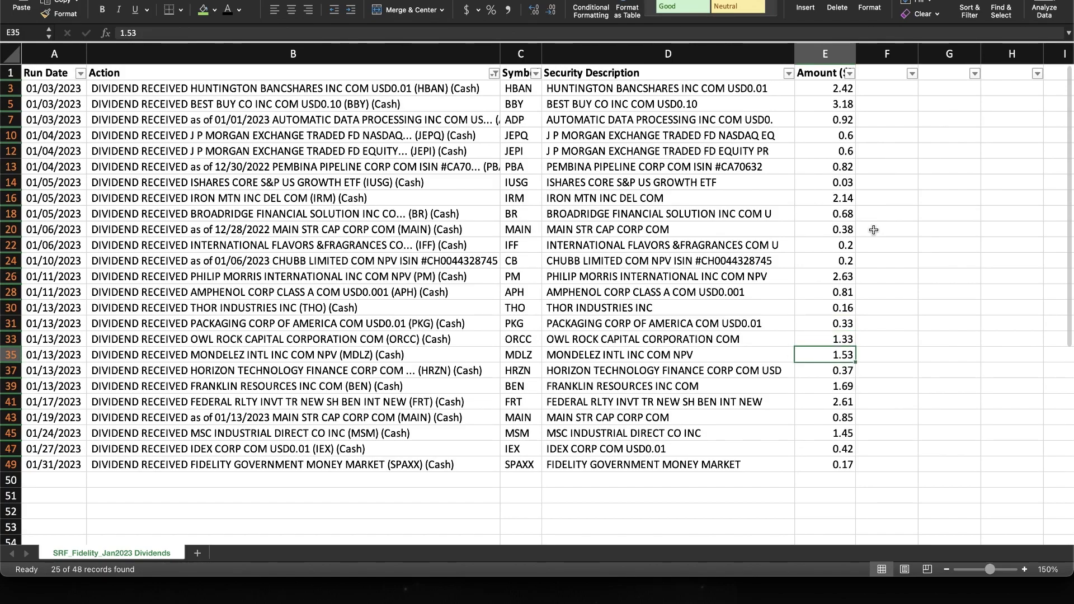
{"action": "key", "text": "Down"}
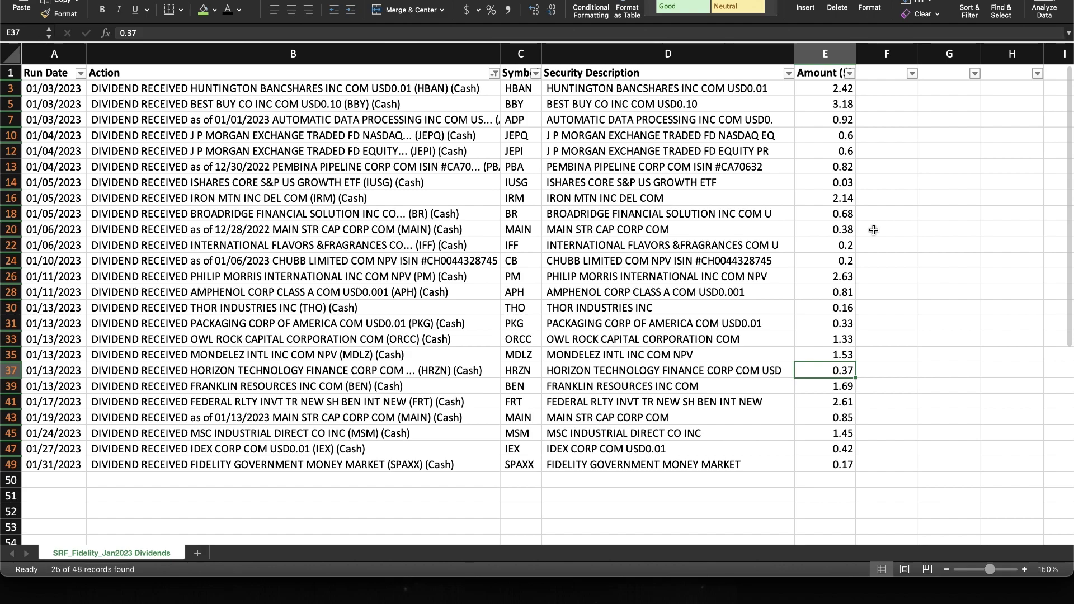
{"action": "key", "text": "Down"}
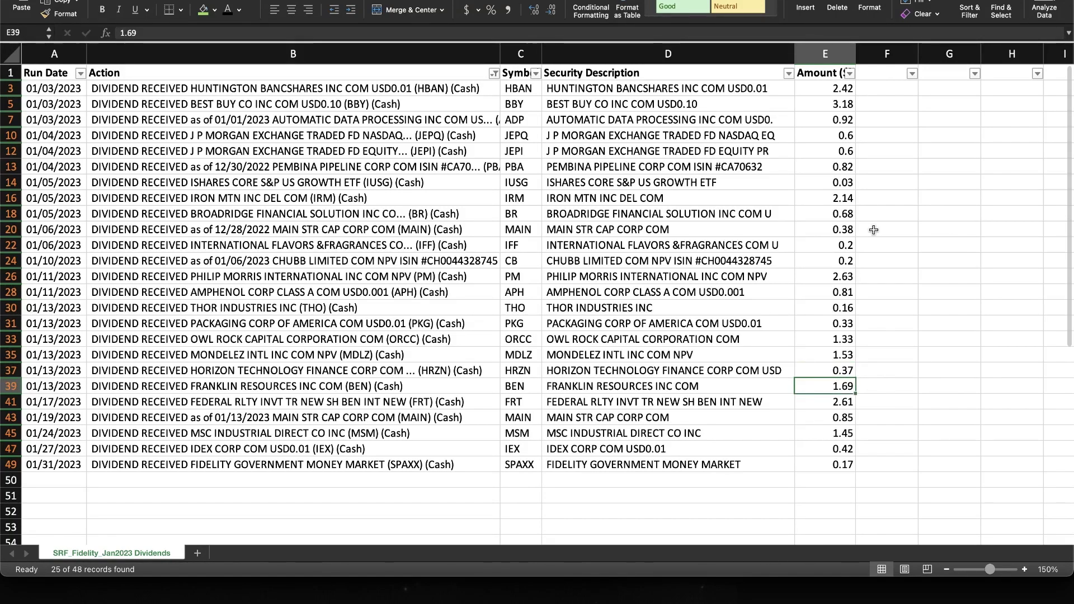
{"action": "key", "text": "Down"}
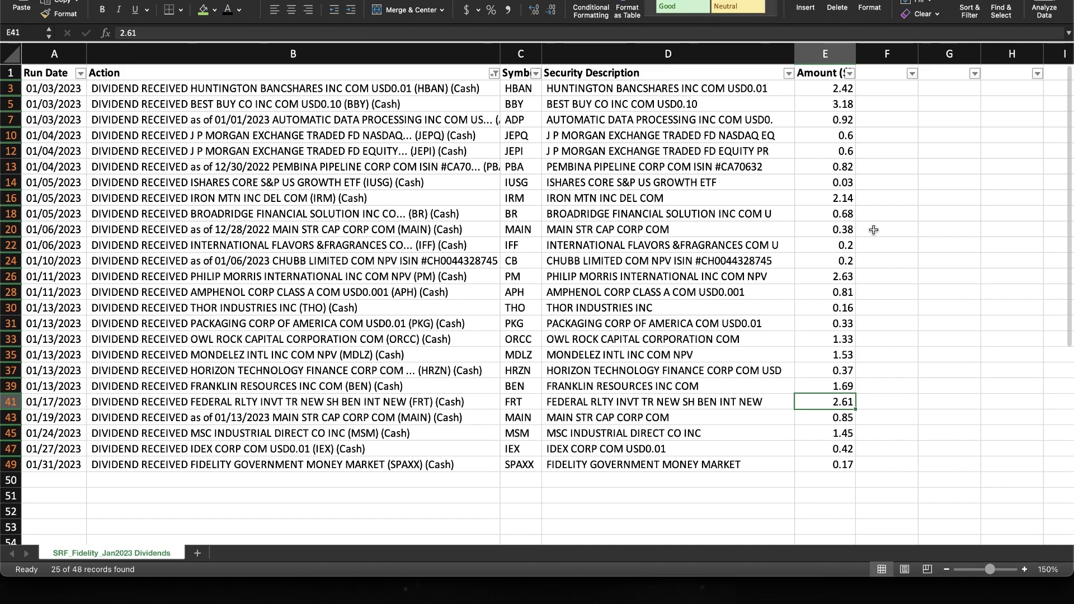
{"action": "key", "text": "Down"}
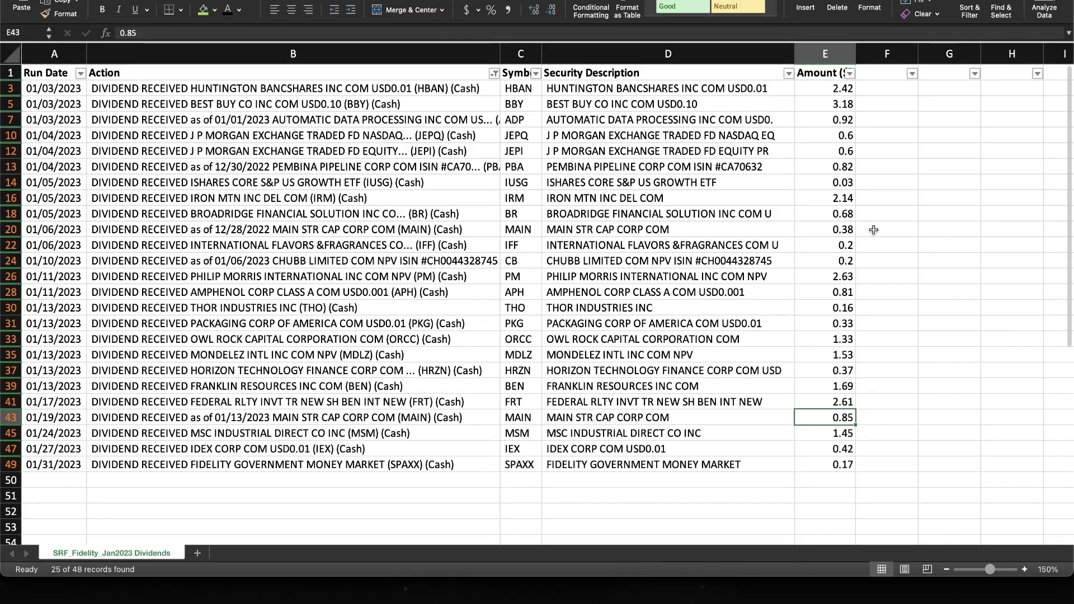
{"action": "key", "text": "Down"}
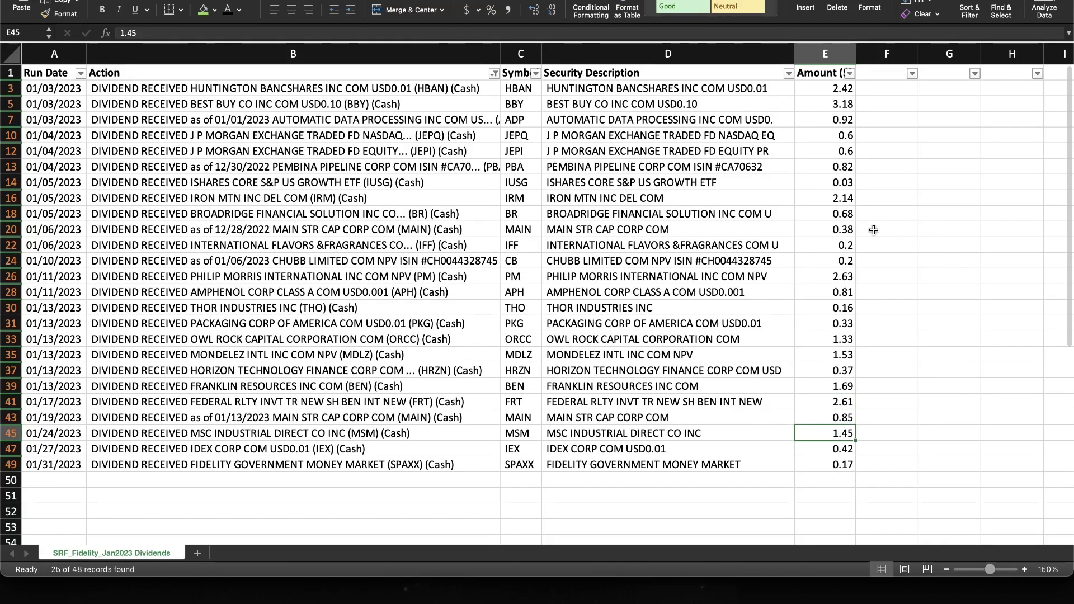
{"action": "key", "text": "Down"}
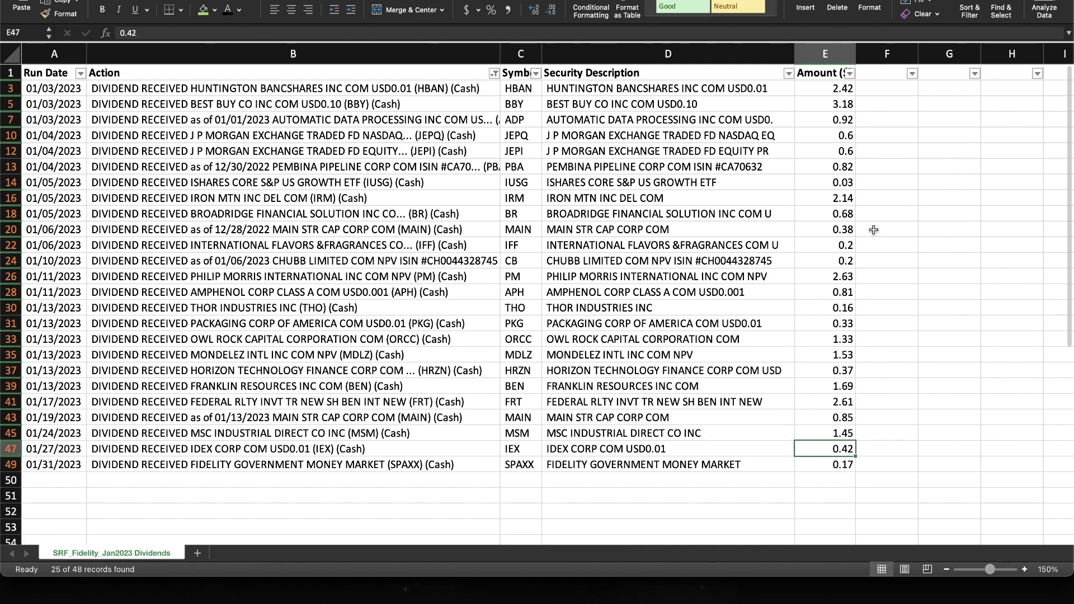
Step: Switch to the Google Sheets portfolio tracker and examine the Monthly, Quarterly and Annual Dividends charts on the Fidelity Dashboard
{"action": "key", "text": "super+Tab"}
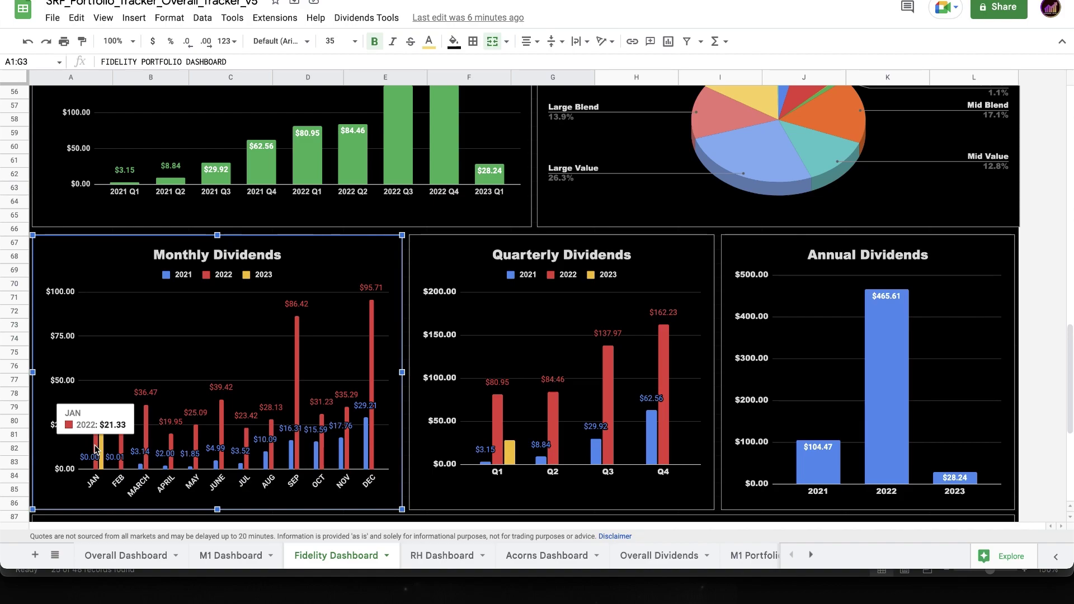
{"action": "mouse_move", "coordinate": [99, 447]}
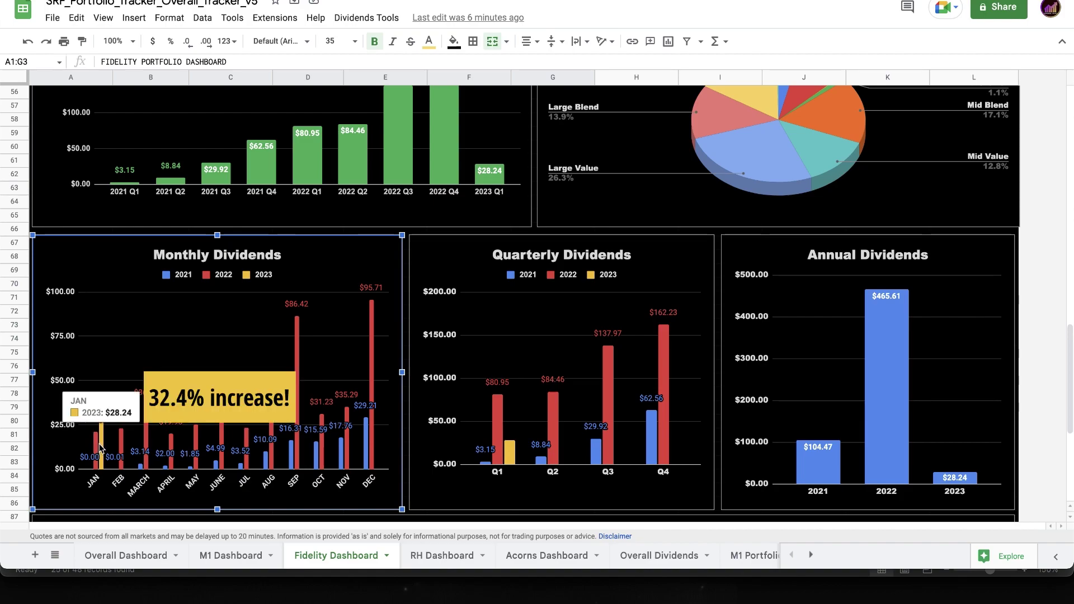
{"action": "left_click", "coordinate": [512, 456]}
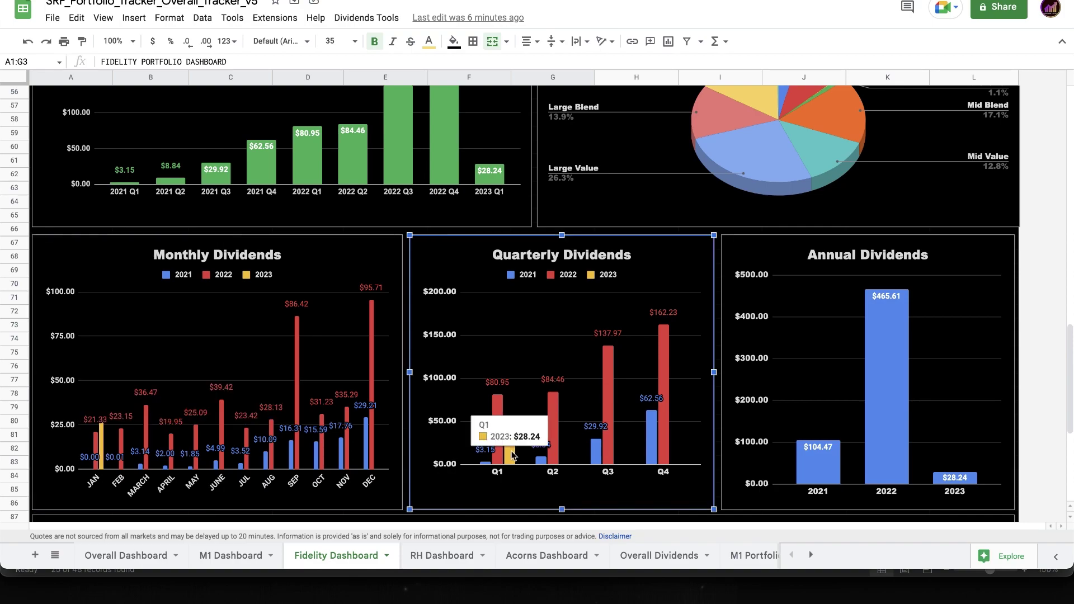
{"action": "left_click", "coordinate": [978, 328]}
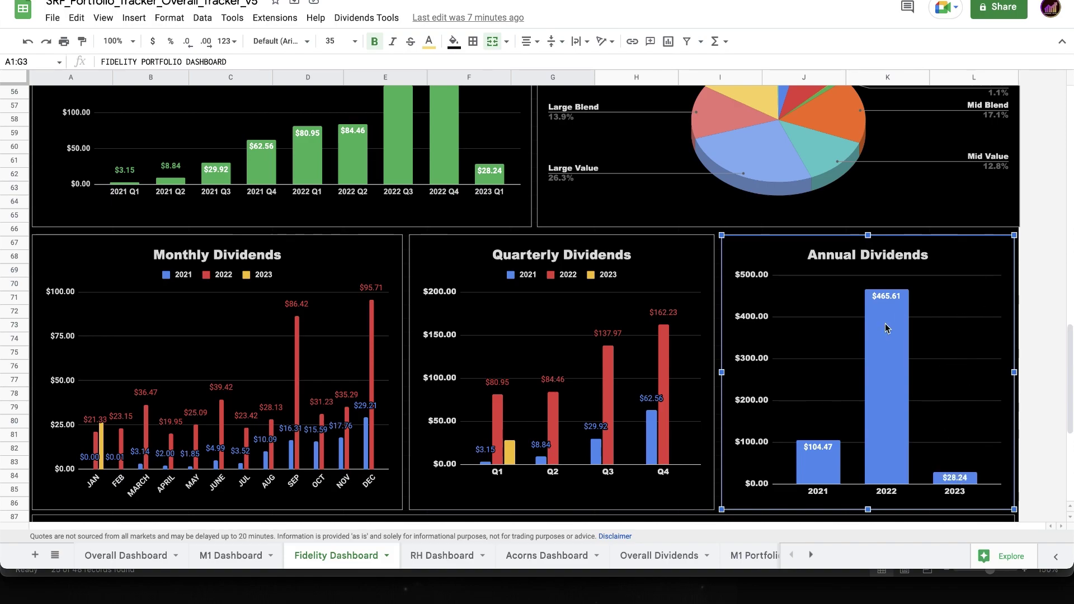
{"action": "mouse_move", "coordinate": [886, 336]}
Step: Examine the bars of the Dividends by Quarter chart on the Fidelity Dashboard, including 2022 Q3
{"action": "scroll", "coordinate": [684, 285], "scroll_direction": "up", "scroll_amount": 2}
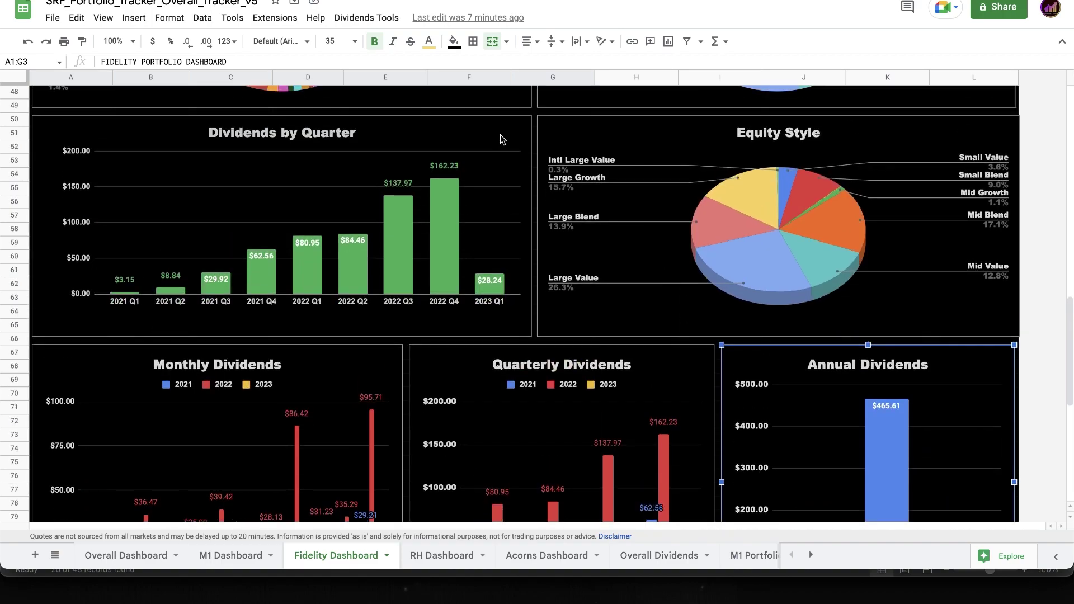
{"action": "left_click", "coordinate": [477, 124]}
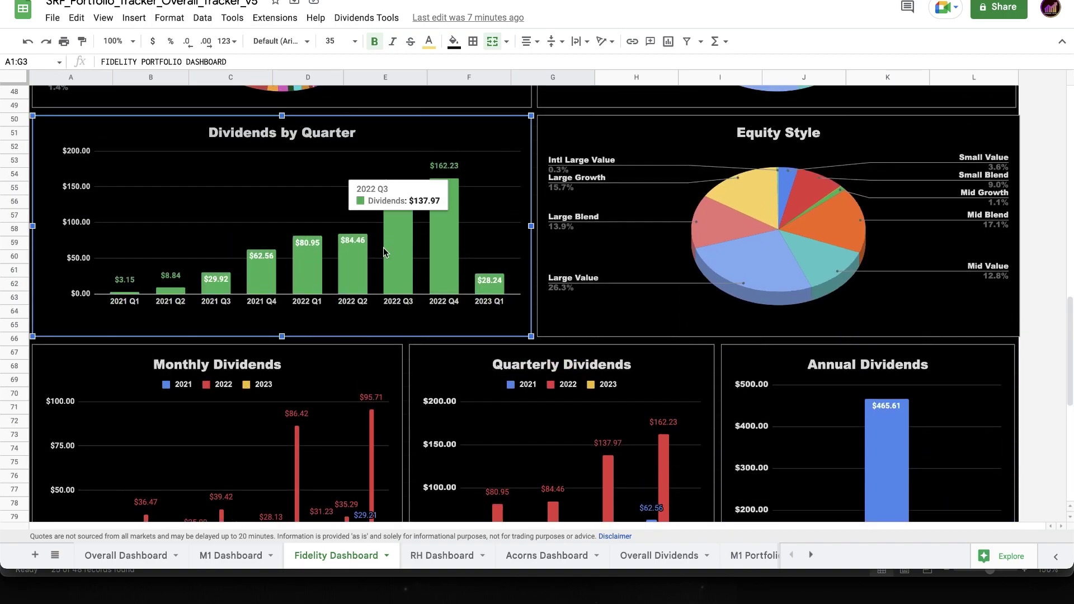
{"action": "mouse_move", "coordinate": [396, 256]}
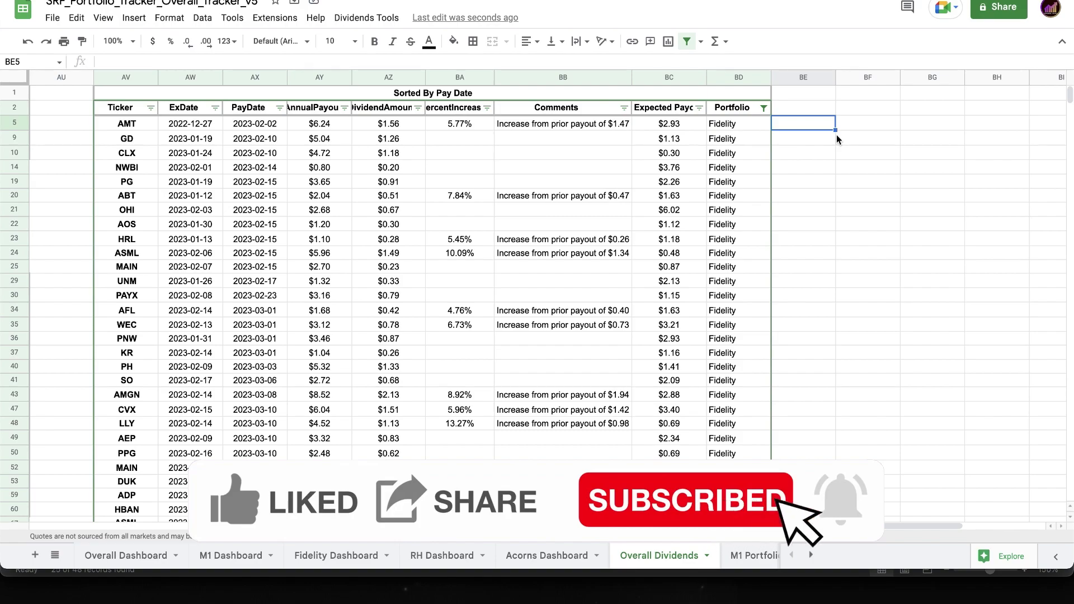
Step: Review the upcoming Fidelity dividends in Overall Dividends row by row down to PAYX, and select the expected payouts from AMT through PAYX
{"action": "left_click", "coordinate": [816, 140]}
{"action": "key", "text": "Down"}
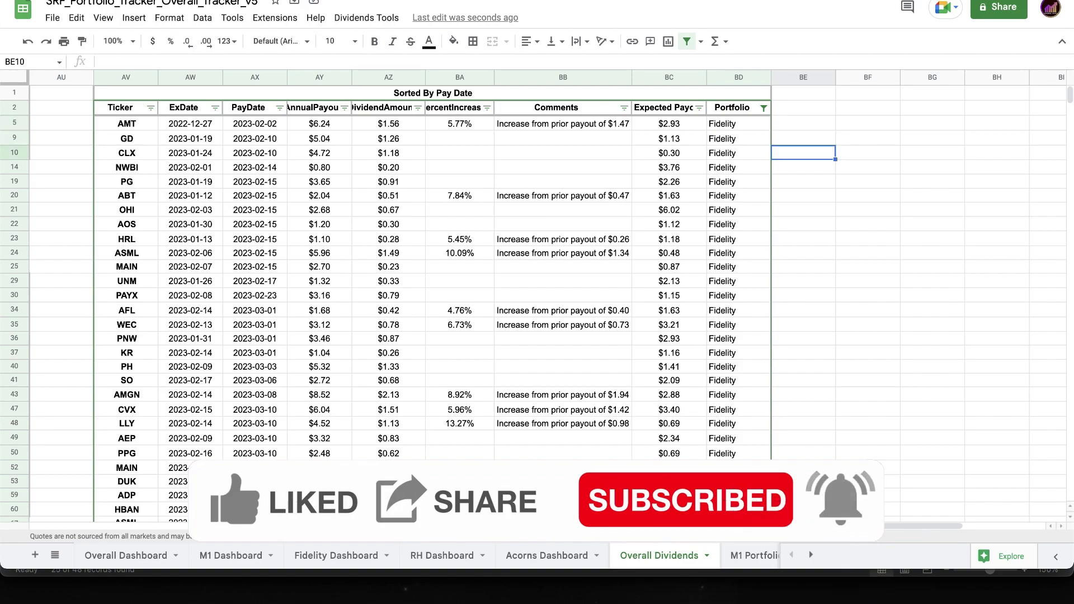
{"action": "key", "text": "Down"}
{"action": "key", "text": "Down"}
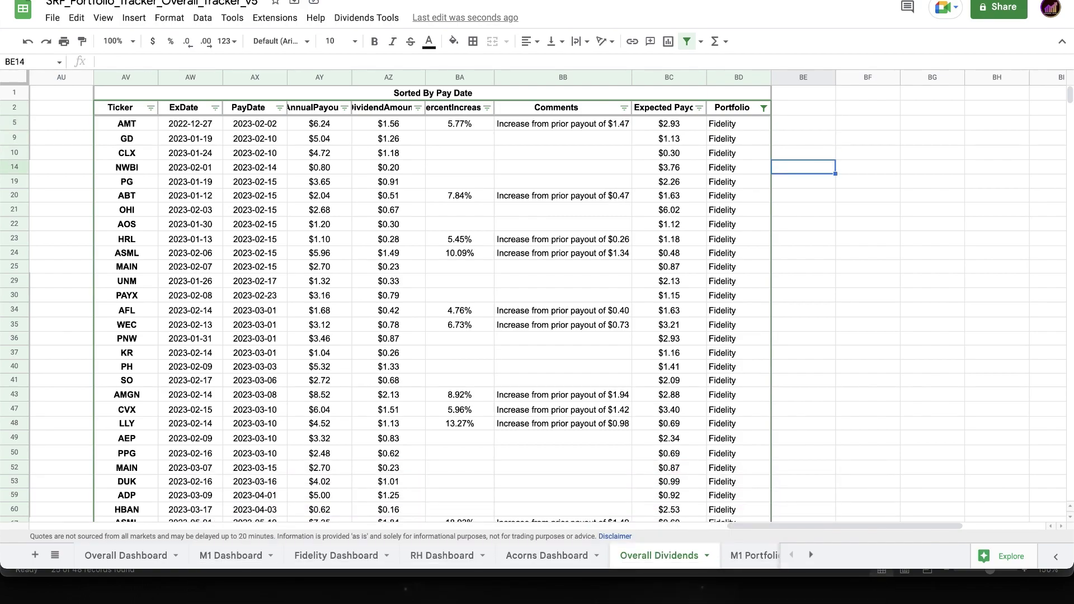
{"action": "key", "text": "Down"}
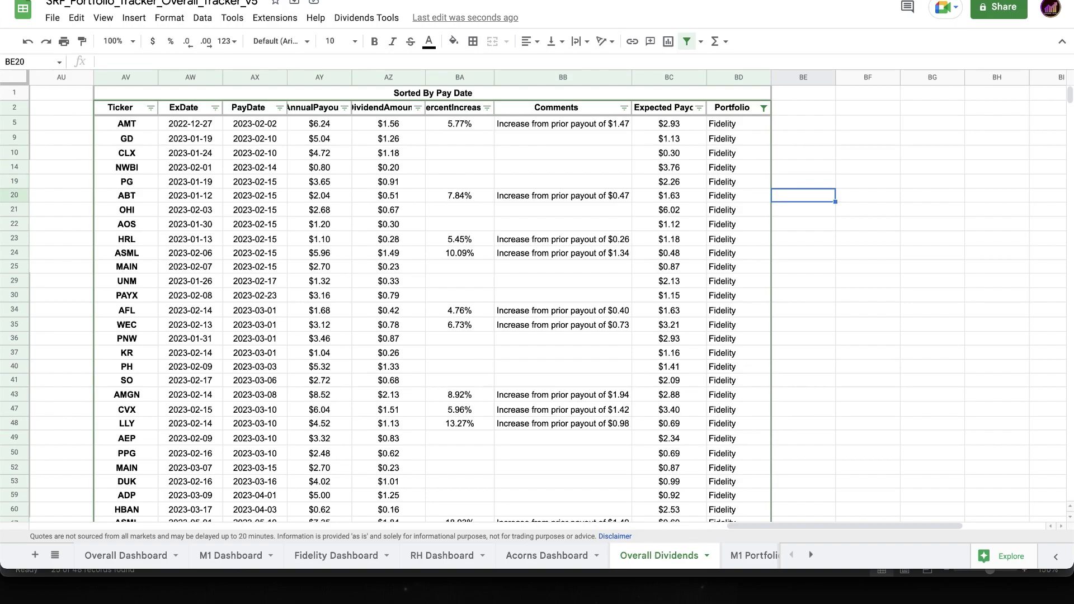
{"action": "key", "text": "Down"}
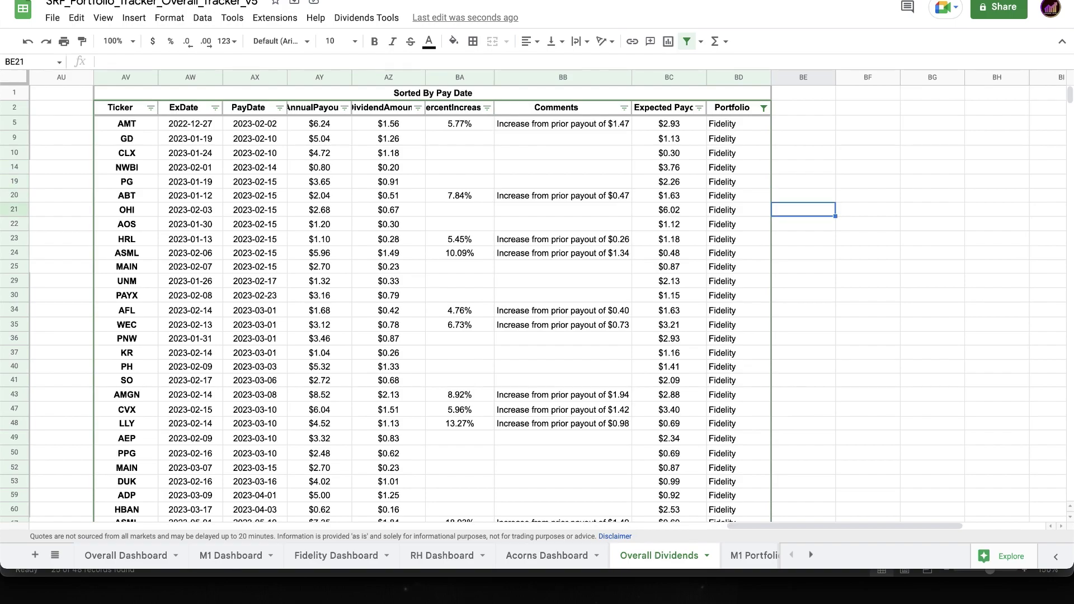
{"action": "key", "text": "Down"}
{"action": "key", "text": "Down"}
{"action": "key", "text": "Down"}
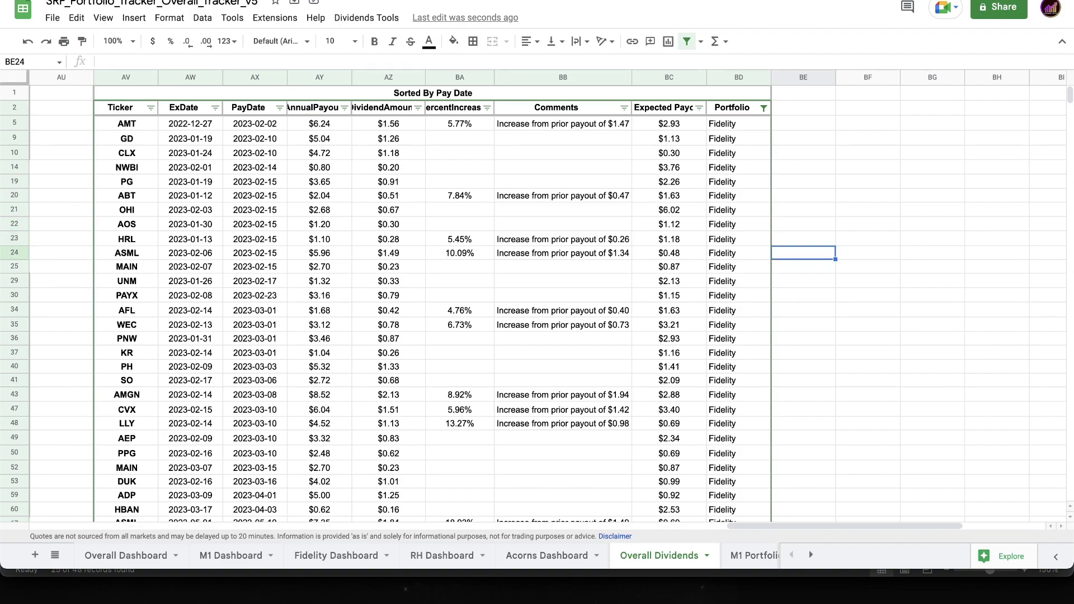
{"action": "key", "text": "Down"}
{"action": "key", "text": "Down"}
{"action": "key", "text": "Down"}
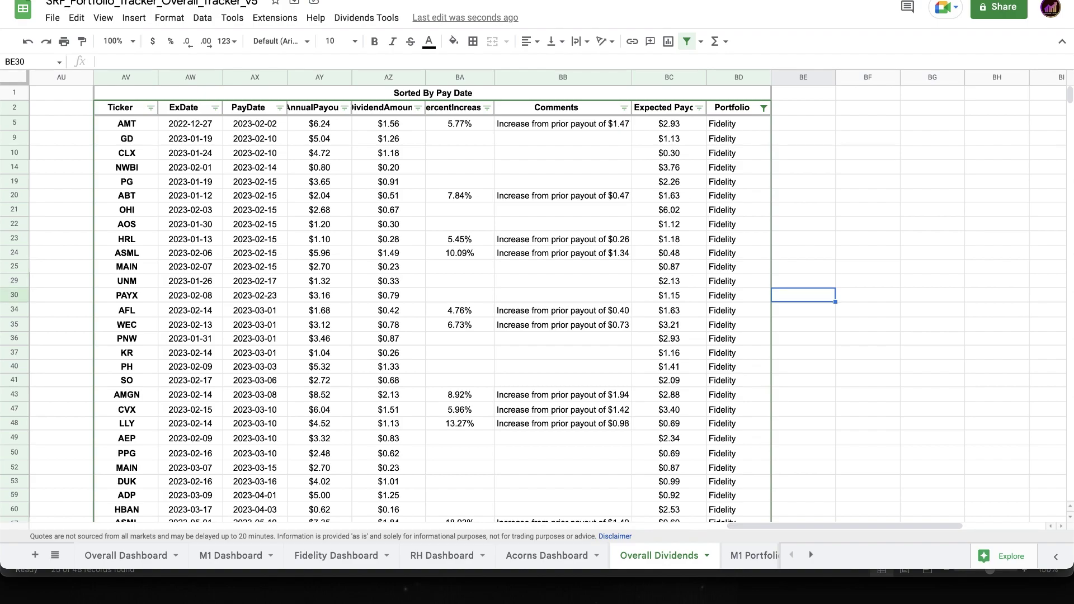
{"action": "left_click_drag", "start_coordinate": [669, 124], "coordinate": [668, 295]}
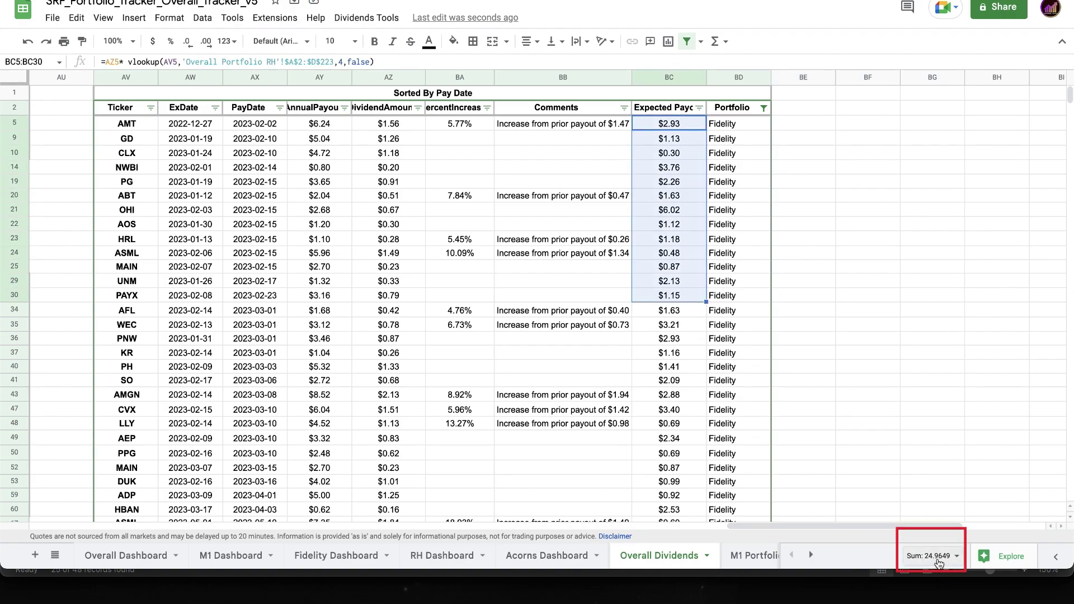
Step: On the Fidelity Dashboard, check the February bars in Monthly Dividends and the 2023 Q1 bar in Dividends by Quarter
{"action": "left_click", "coordinate": [335, 555]}
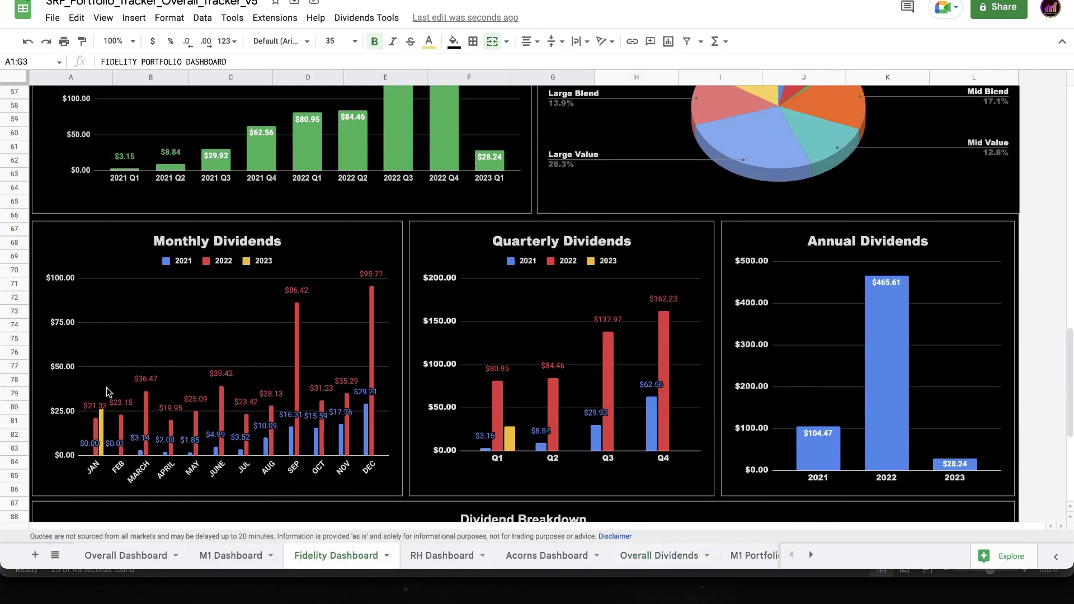
{"action": "left_click", "coordinate": [122, 435]}
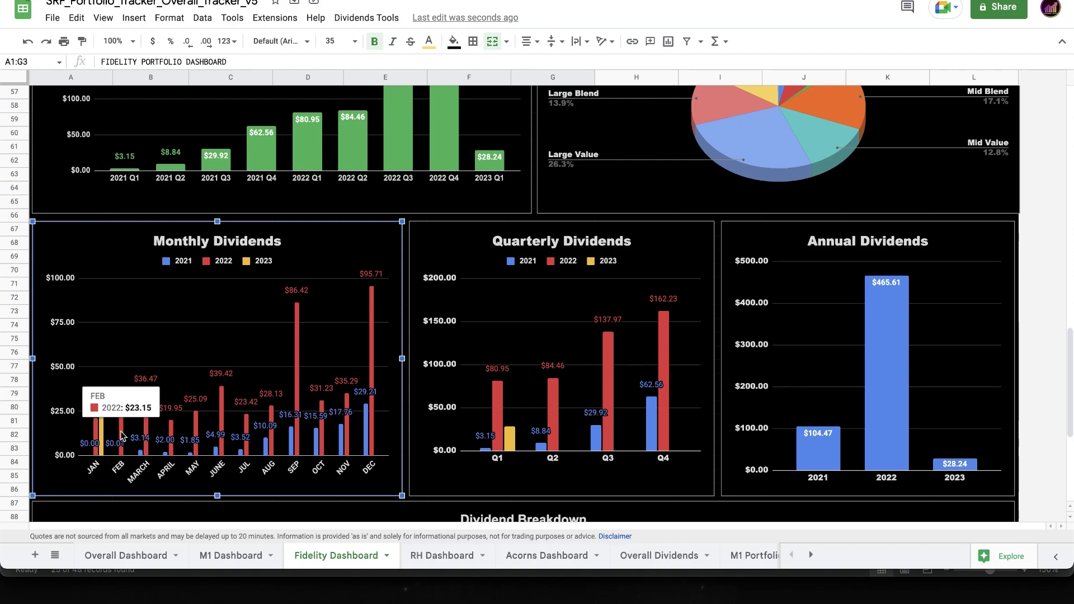
{"action": "scroll", "coordinate": [389, 261], "scroll_direction": "up", "scroll_amount": 5}
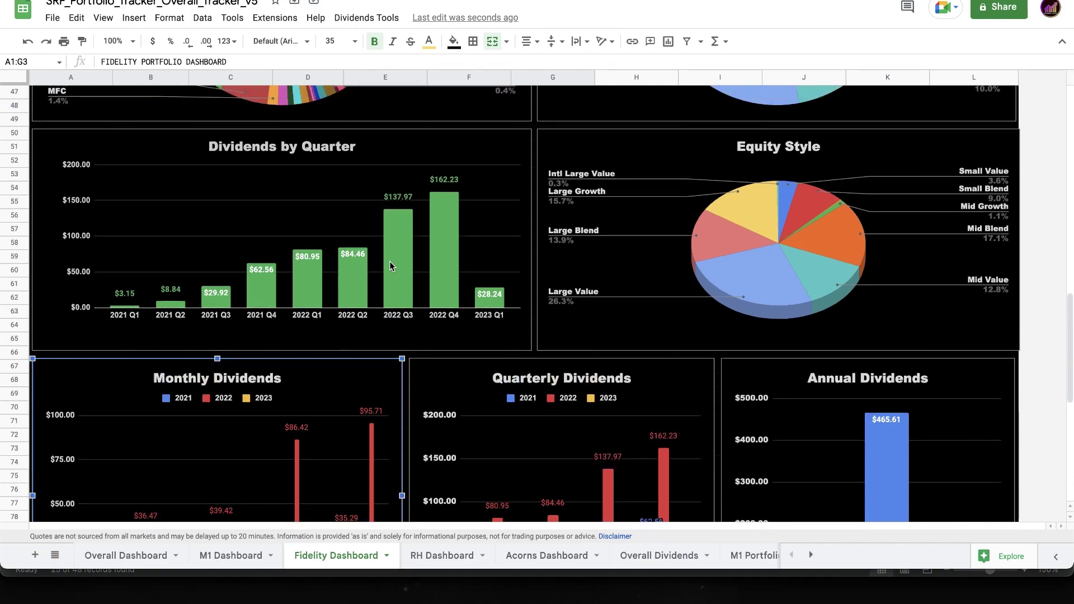
{"action": "left_click", "coordinate": [495, 303]}
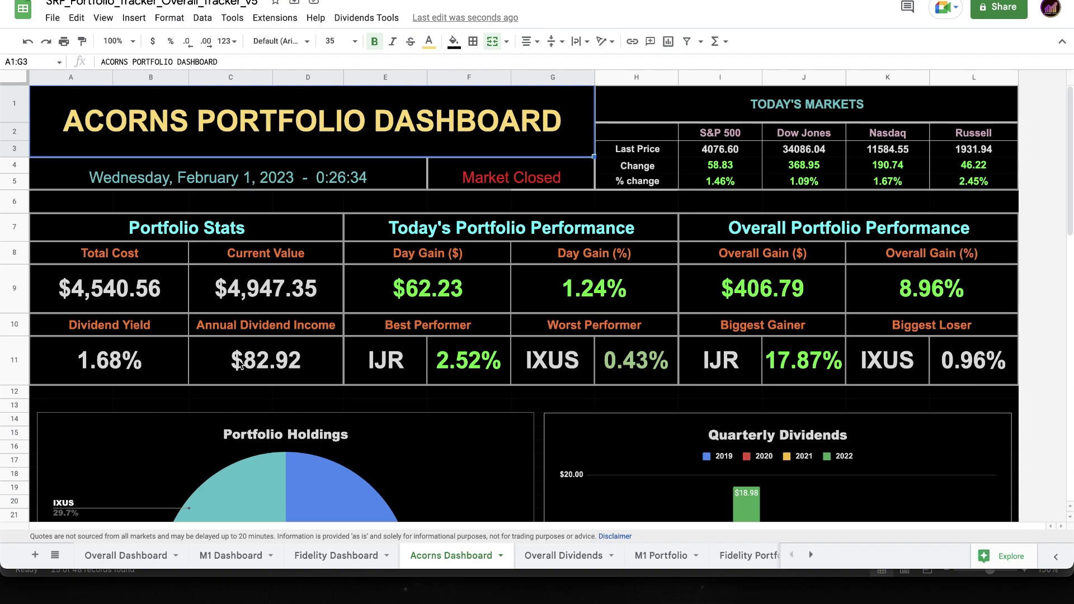
Step: Inspect the VOO, IJH, IJR and IXUS slices of the Acorns Dashboard's Portfolio Holdings chart, and return to the portfolio stats
{"action": "scroll", "coordinate": [239, 364], "scroll_direction": "down", "scroll_amount": 5}
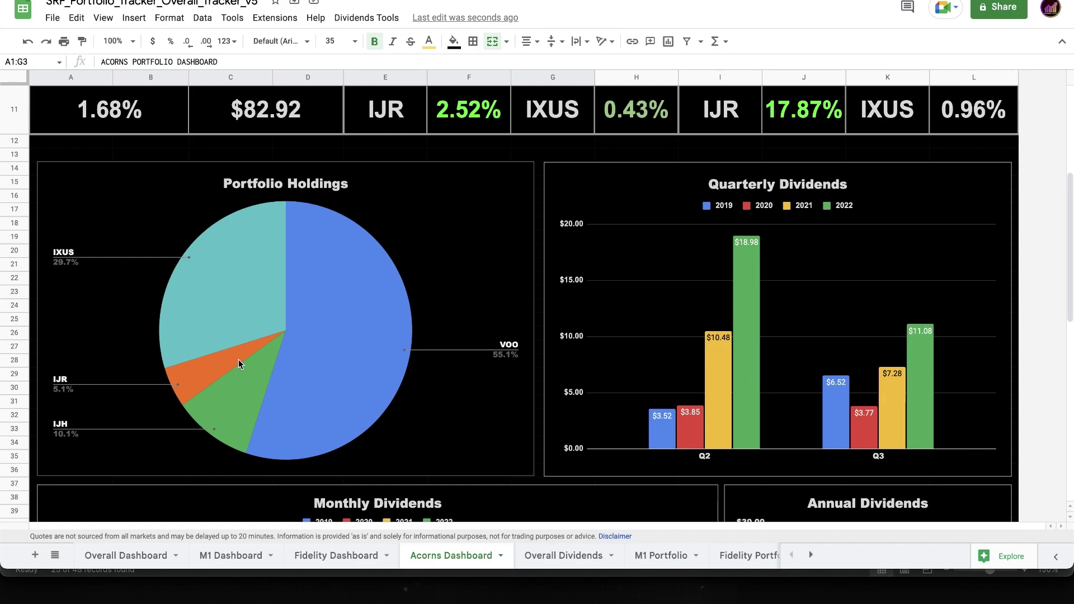
{"action": "left_click", "coordinate": [238, 364]}
{"action": "mouse_move", "coordinate": [390, 294]}
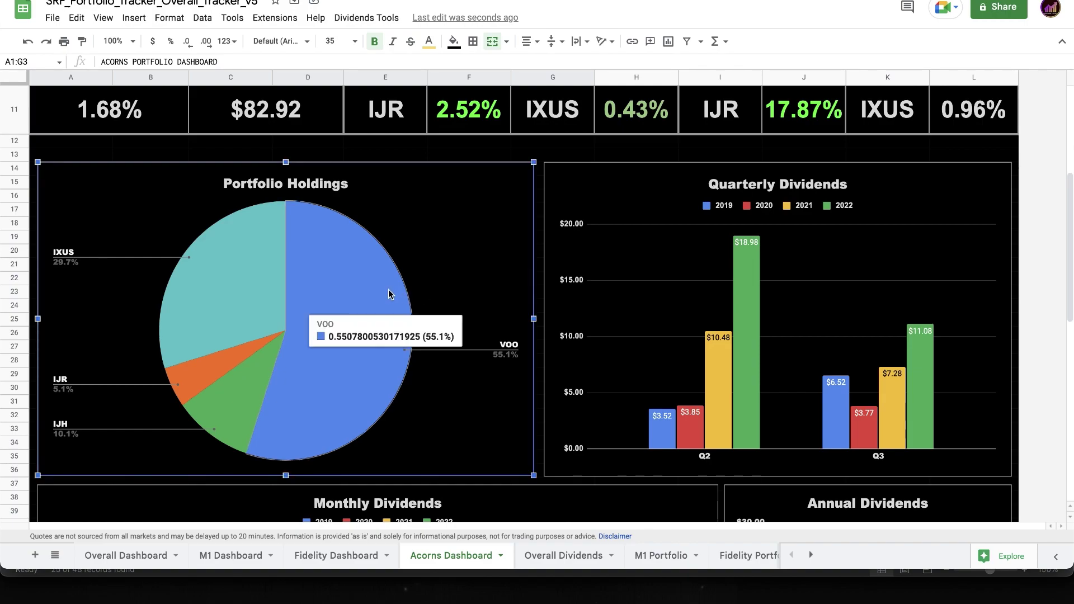
{"action": "mouse_move", "coordinate": [219, 443]}
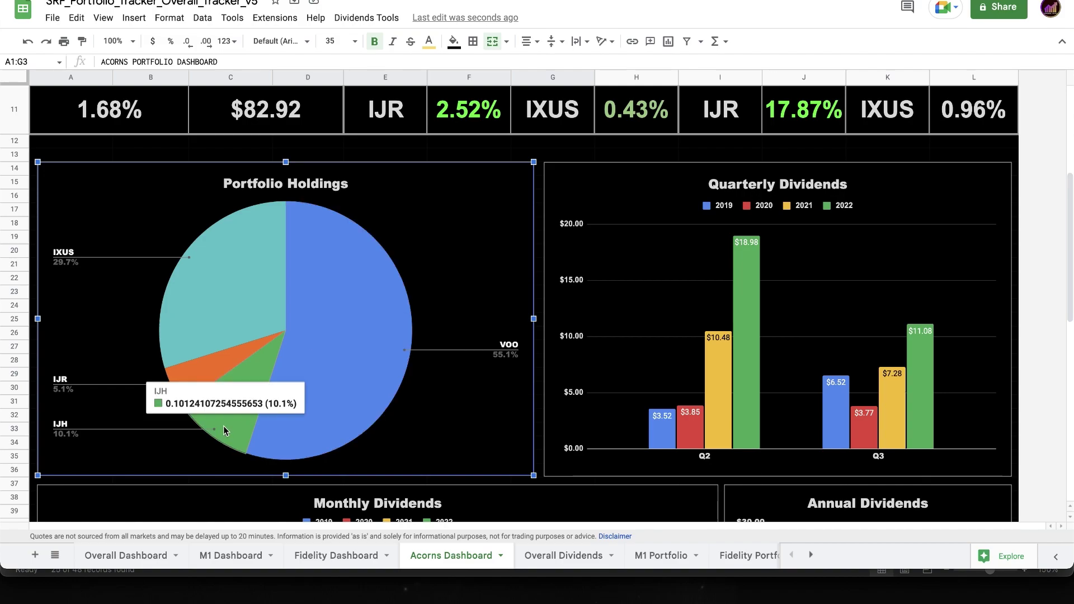
{"action": "mouse_move", "coordinate": [194, 383]}
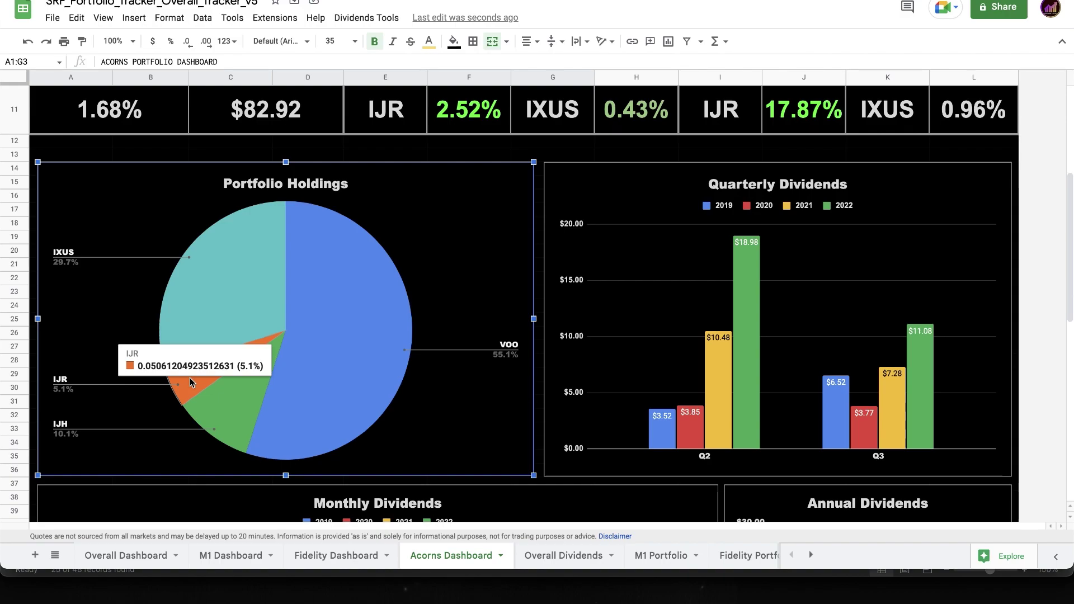
{"action": "mouse_move", "coordinate": [210, 286]}
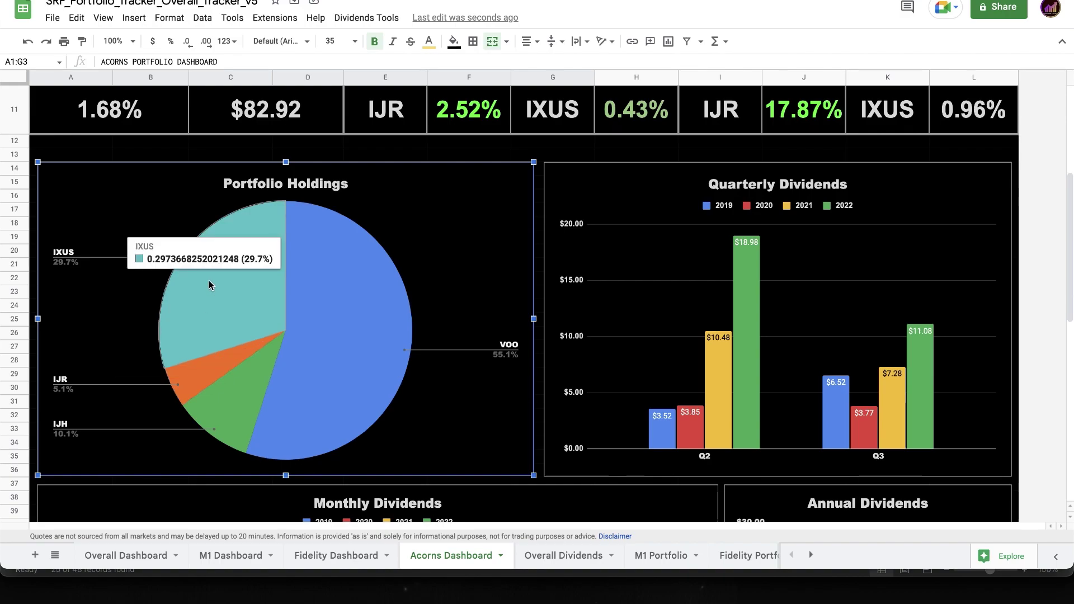
{"action": "scroll", "coordinate": [210, 286], "scroll_direction": "up", "scroll_amount": 5}
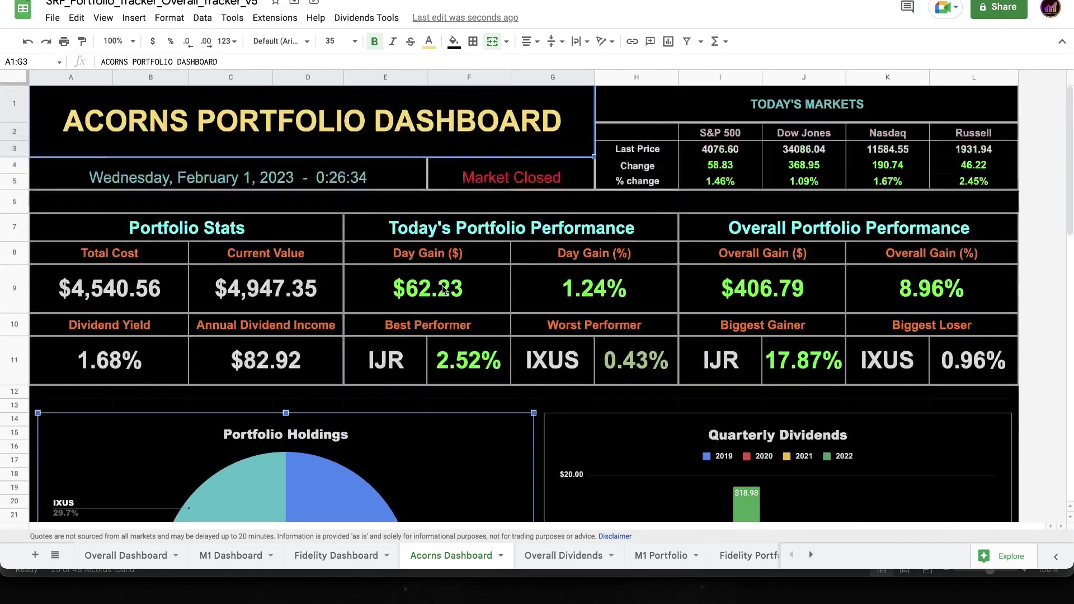
Step: Examine the Quarterly Dividends chart on the Acorns Dashboard
{"action": "left_click", "coordinate": [366, 129]}
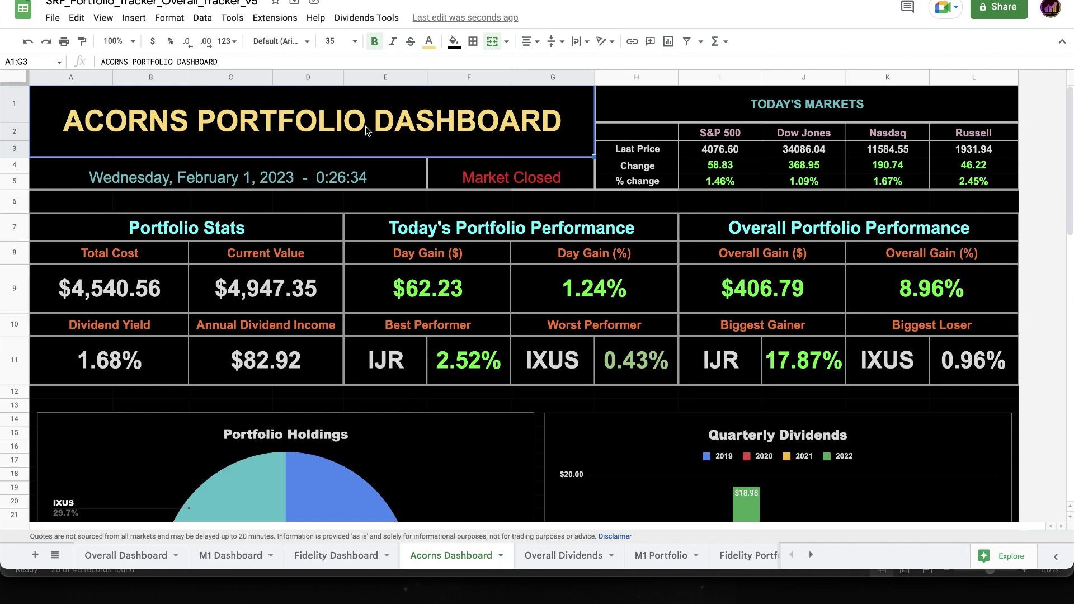
{"action": "scroll", "coordinate": [858, 203], "scroll_direction": "down", "scroll_amount": 4}
{"action": "left_click", "coordinate": [858, 203]}
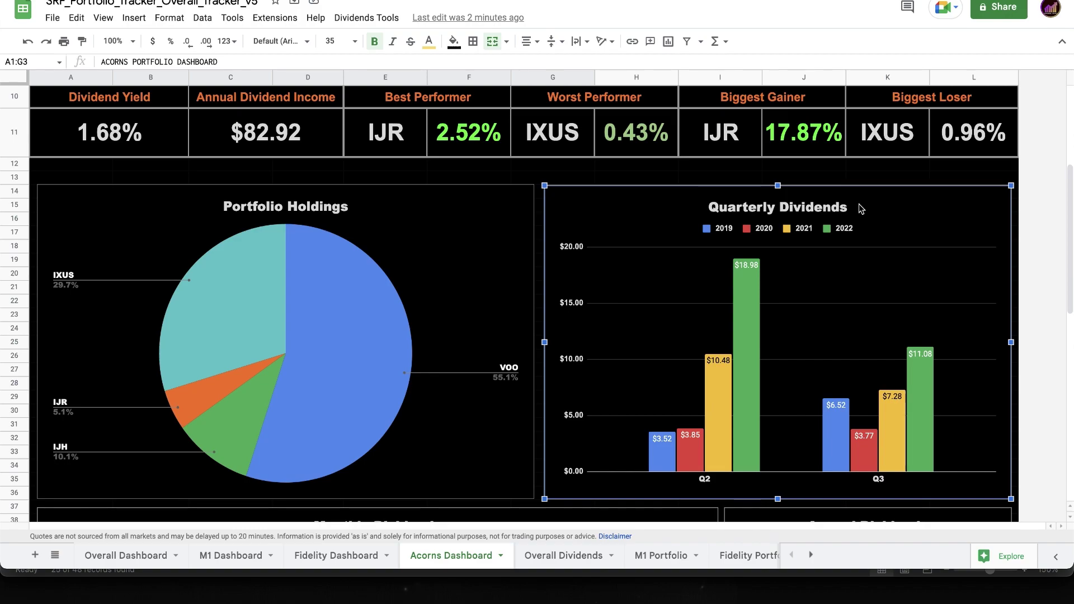
Step: Switch to the Overall Dashboard and examine the portfolio stats, the Portfolios Today table and the income goals
{"action": "key", "text": "alt+Up"}
{"action": "key", "text": "alt+Up"}
{"action": "key", "text": "alt+Up"}
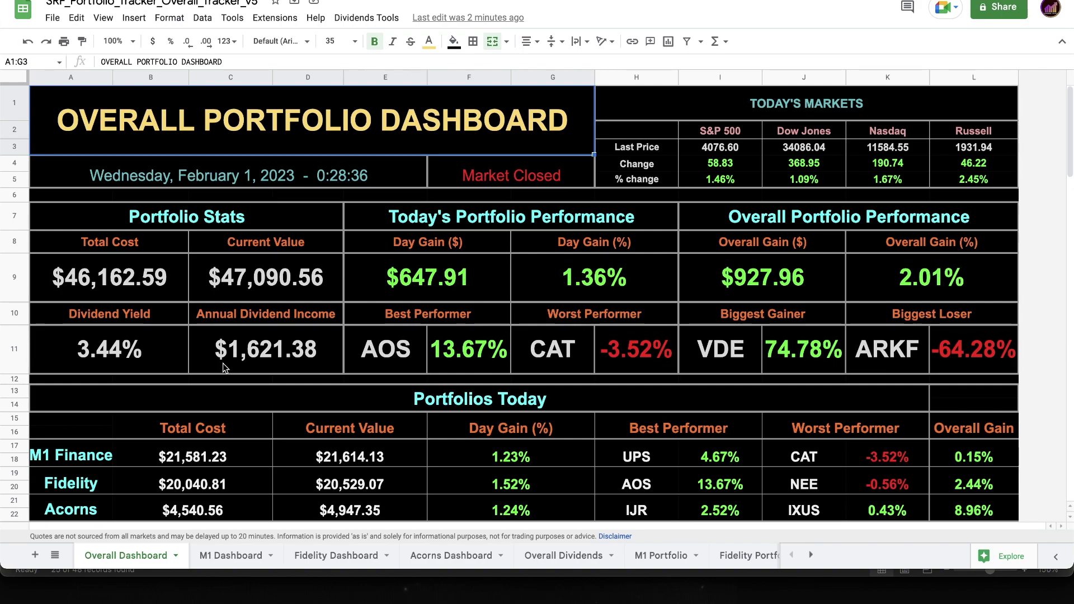
{"action": "scroll", "coordinate": [223, 363], "scroll_direction": "down", "scroll_amount": 4}
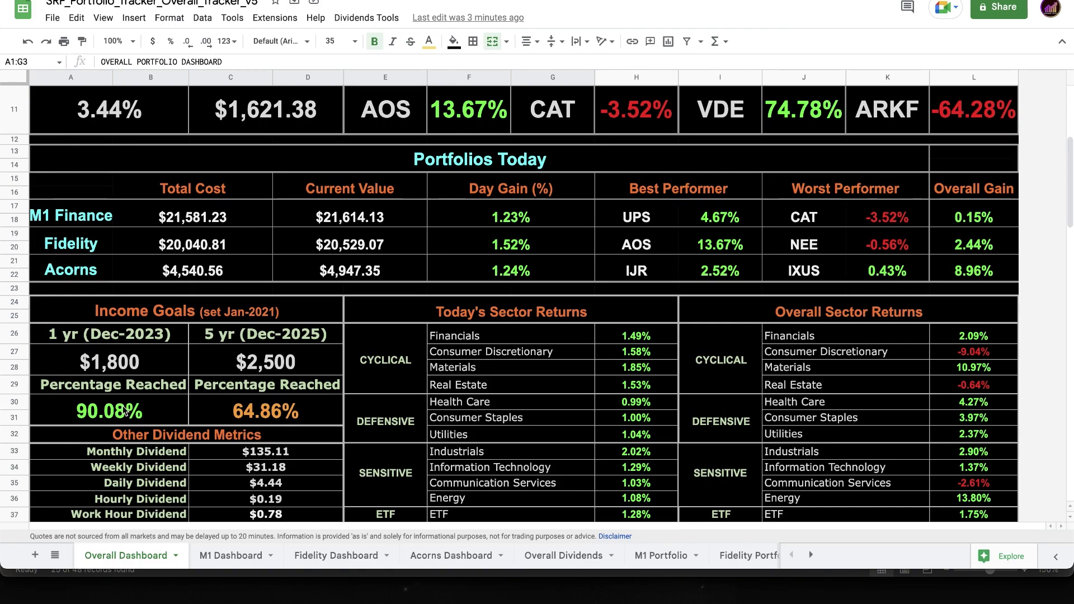
{"action": "scroll", "coordinate": [124, 411], "scroll_direction": "up", "scroll_amount": 5}
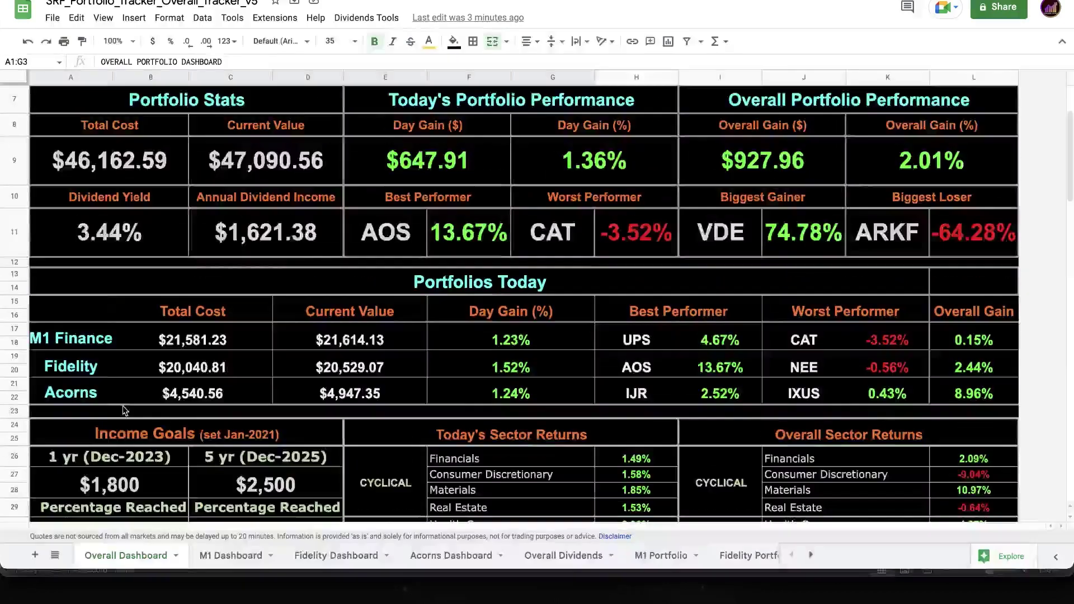
{"action": "scroll", "coordinate": [124, 412], "scroll_direction": "up", "scroll_amount": 1}
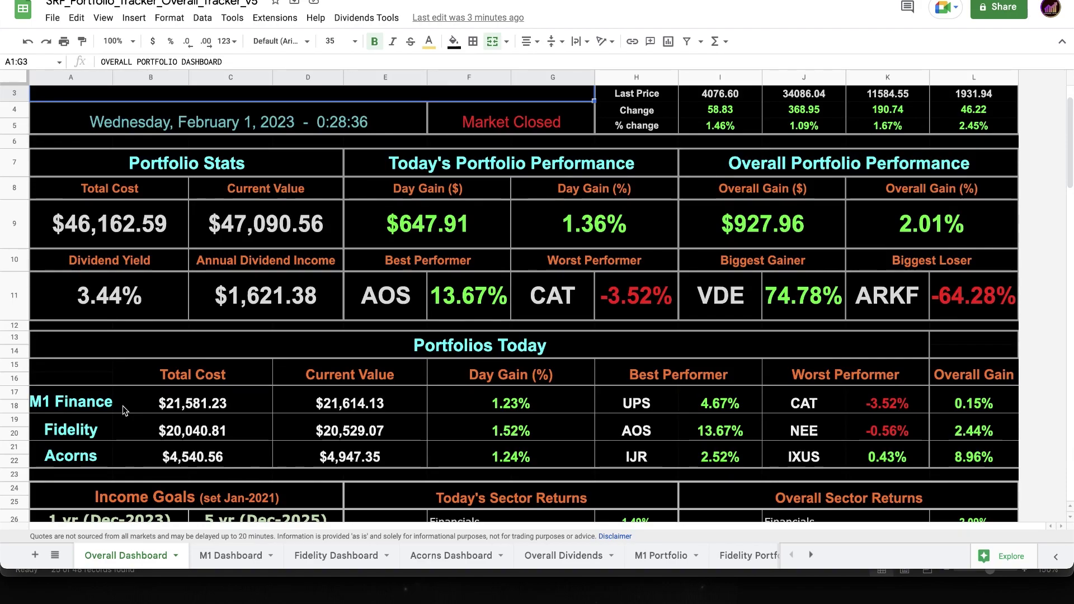
Step: Check the 2023 Q1 and 2022 Q4 bars in the Overall Dashboard's Dividends Growth chart
{"action": "scroll", "coordinate": [444, 224], "scroll_direction": "down", "scroll_amount": 15}
{"action": "left_click", "coordinate": [492, 117]}
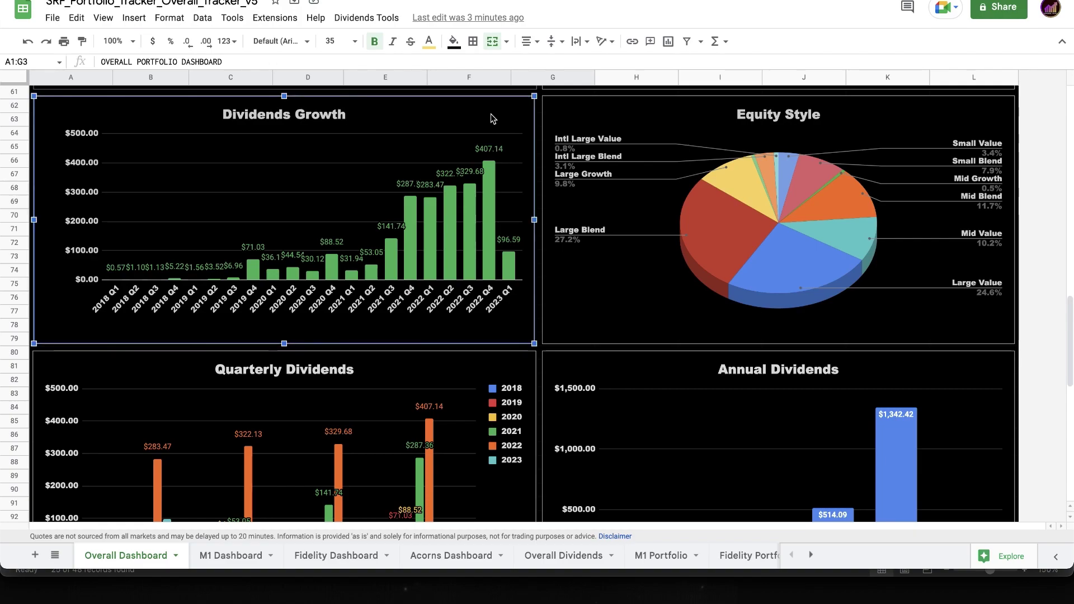
{"action": "mouse_move", "coordinate": [510, 267]}
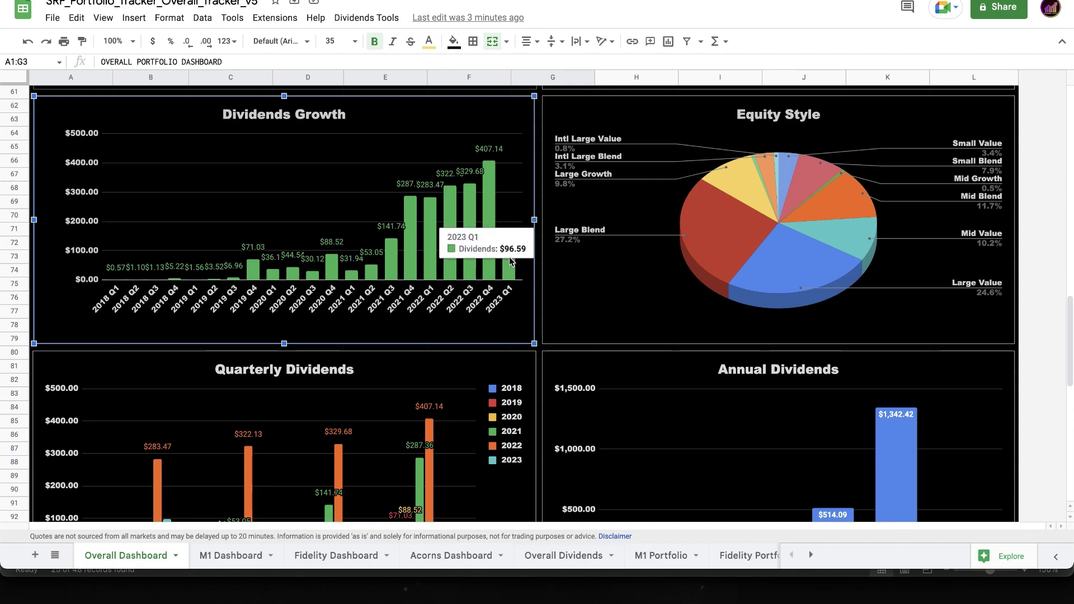
{"action": "mouse_move", "coordinate": [490, 227]}
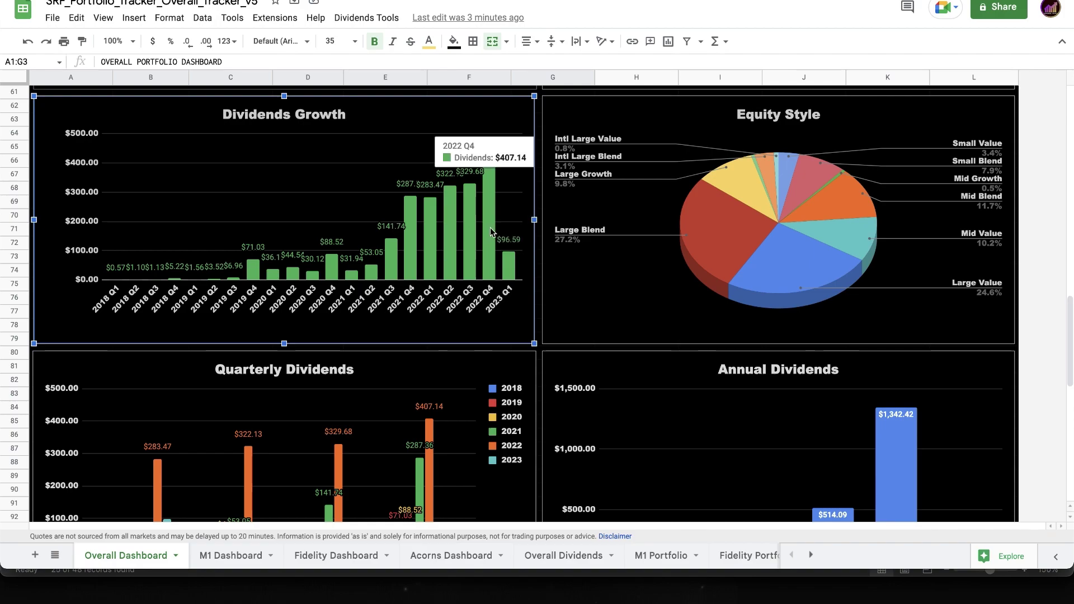